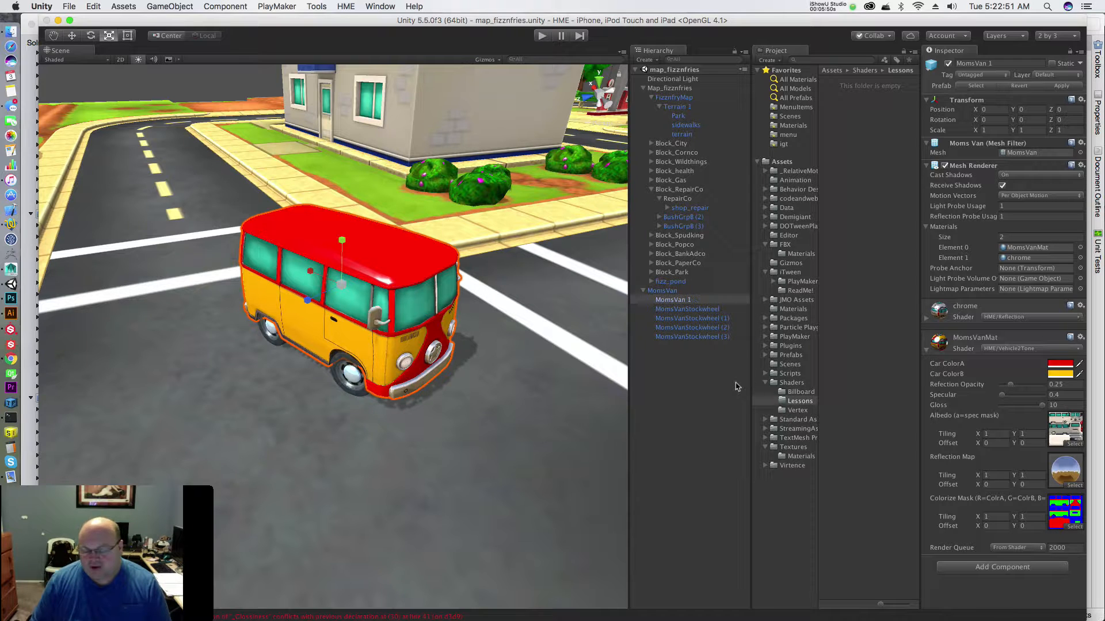
Step: Create a standard surface shader named surfaceShaderLesson in the Lessons folder under Shaders
left_click(785, 382)
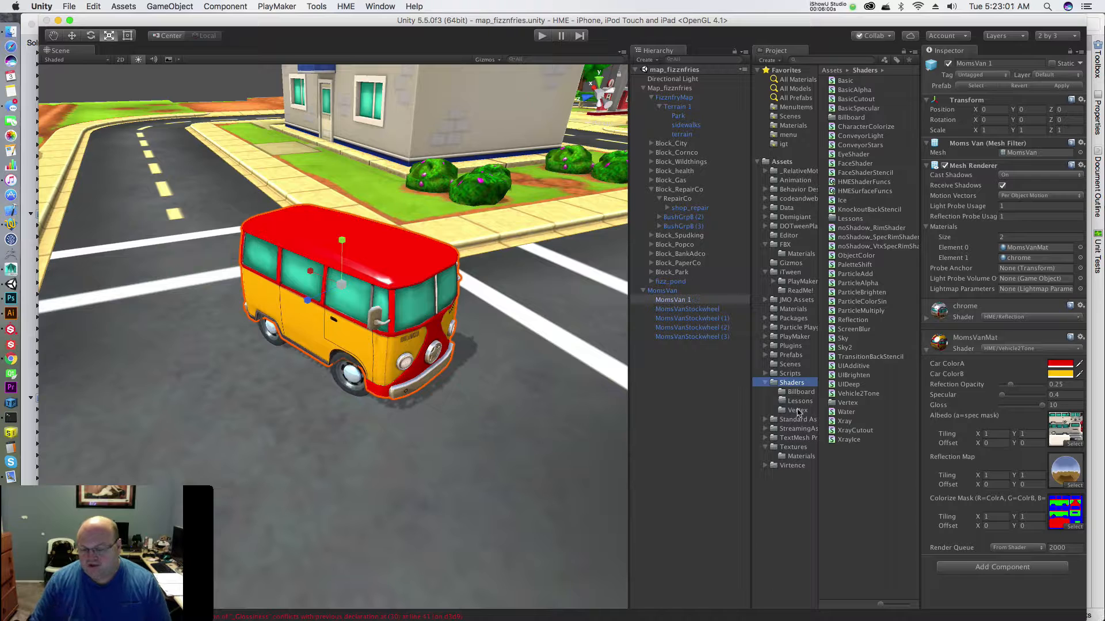
double_click(843, 220)
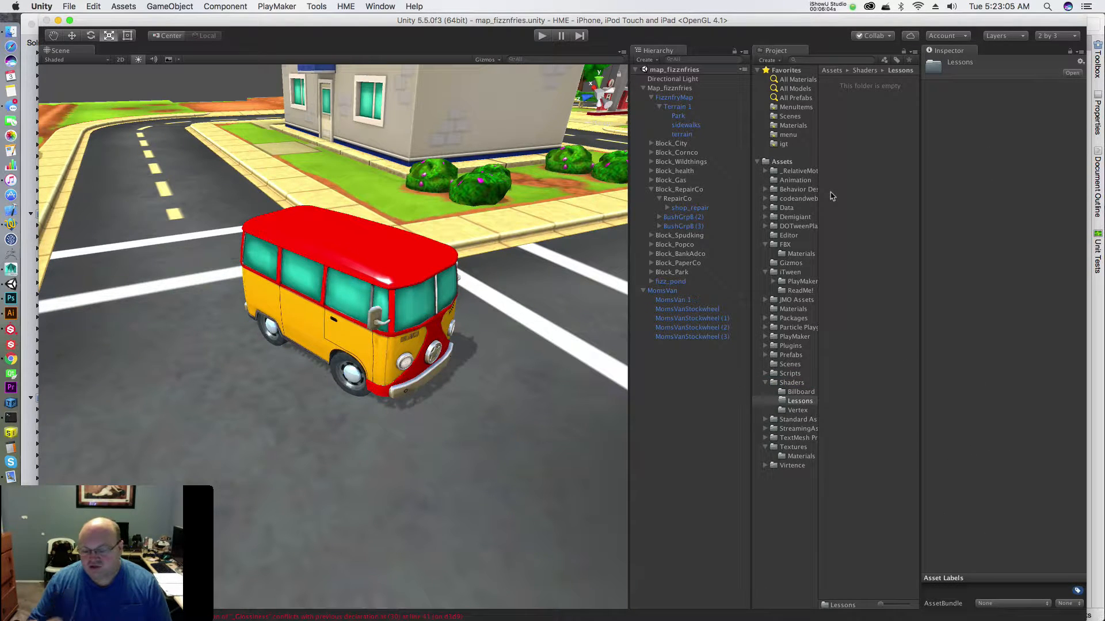
right_click(852, 118)
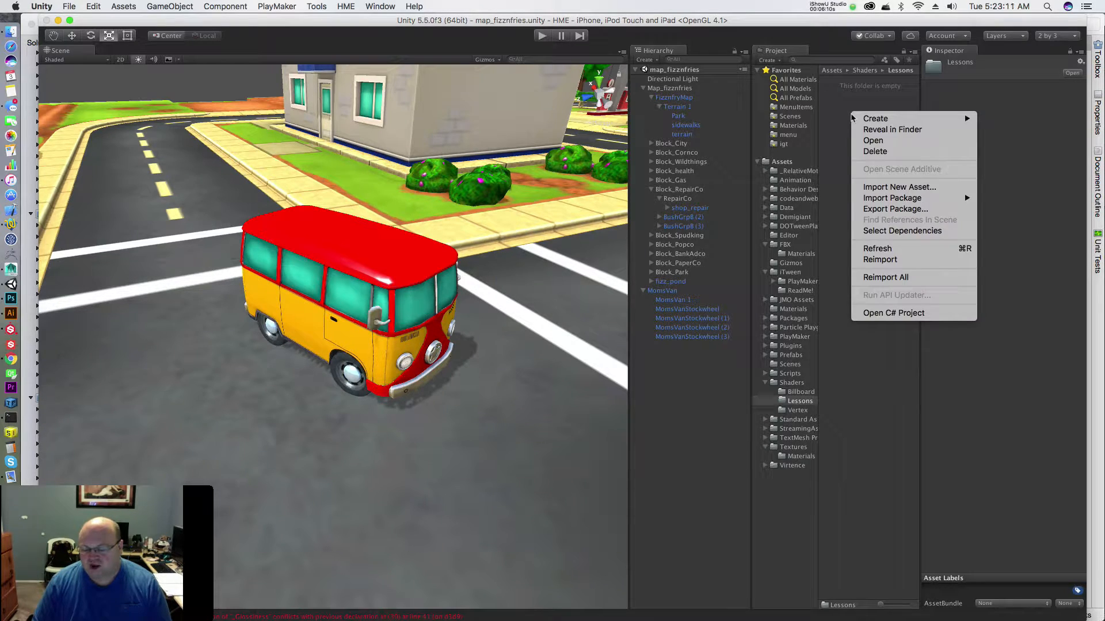
mouse_move(852, 118)
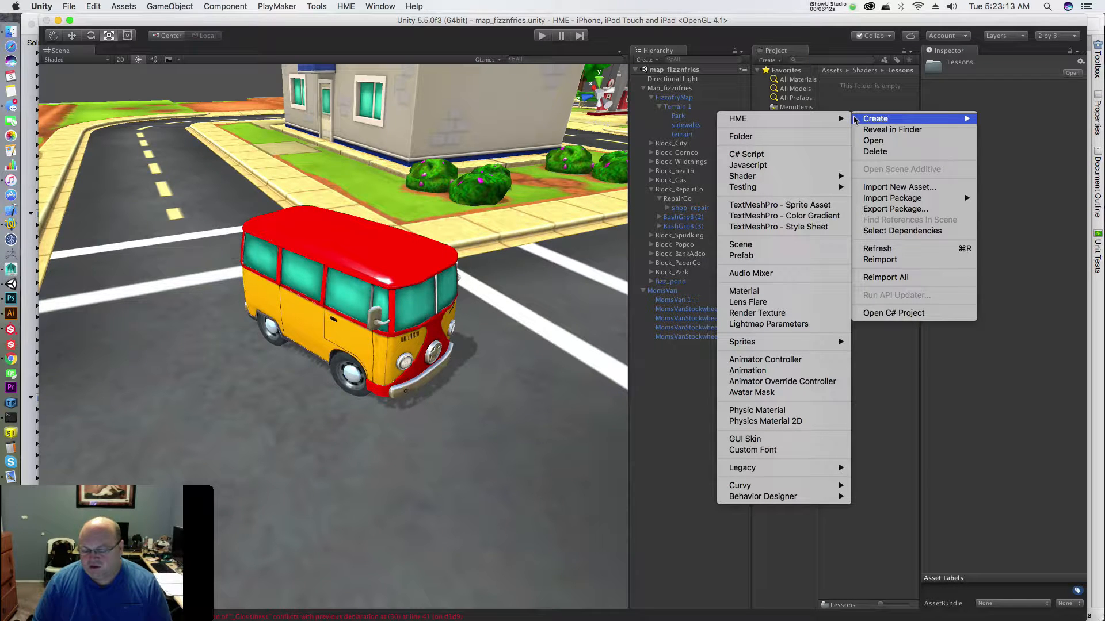
mouse_move(833, 172)
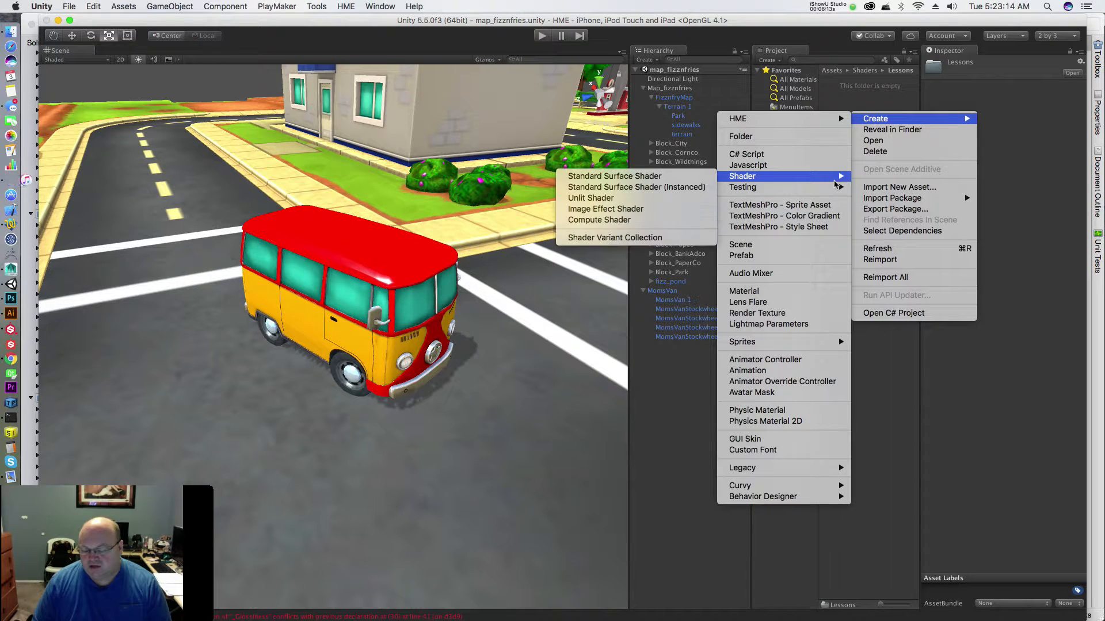
left_click(642, 177)
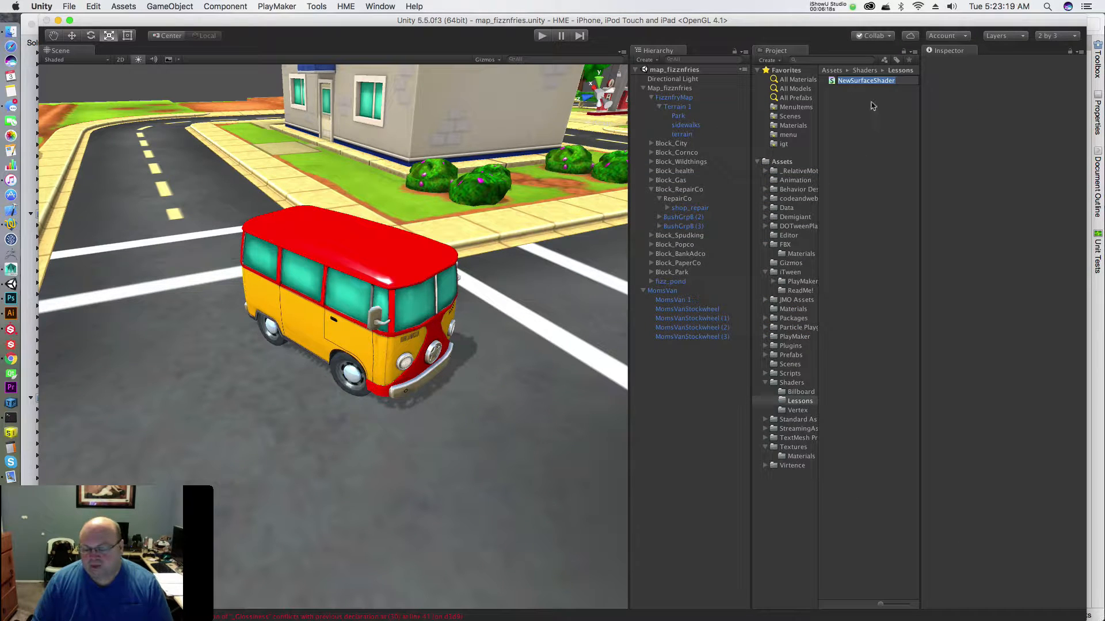
type("surface")
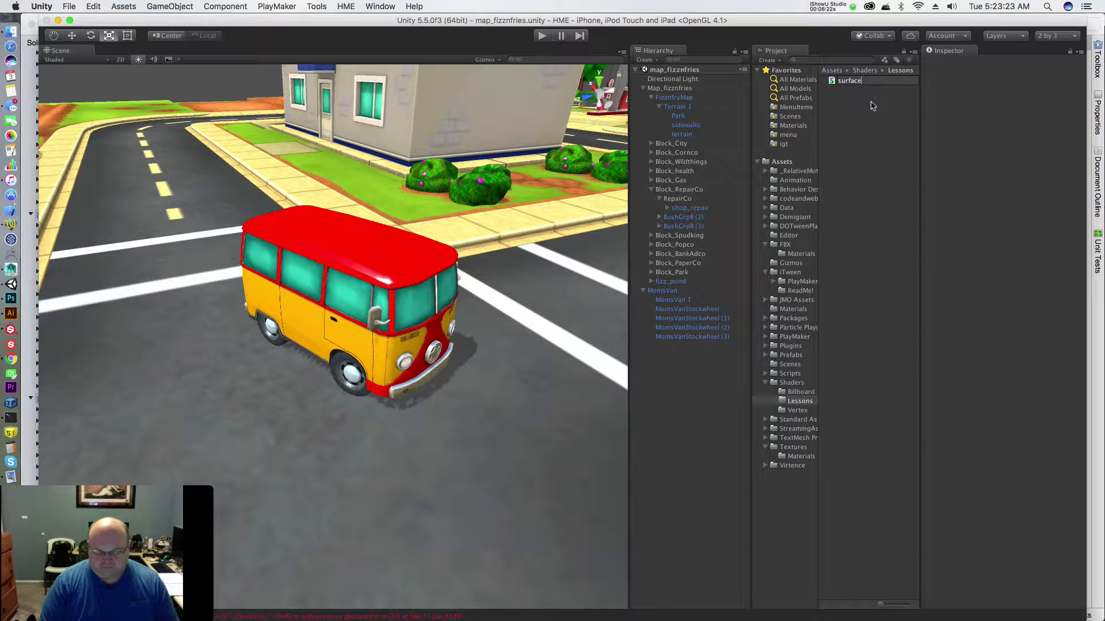
type("ShaderL")
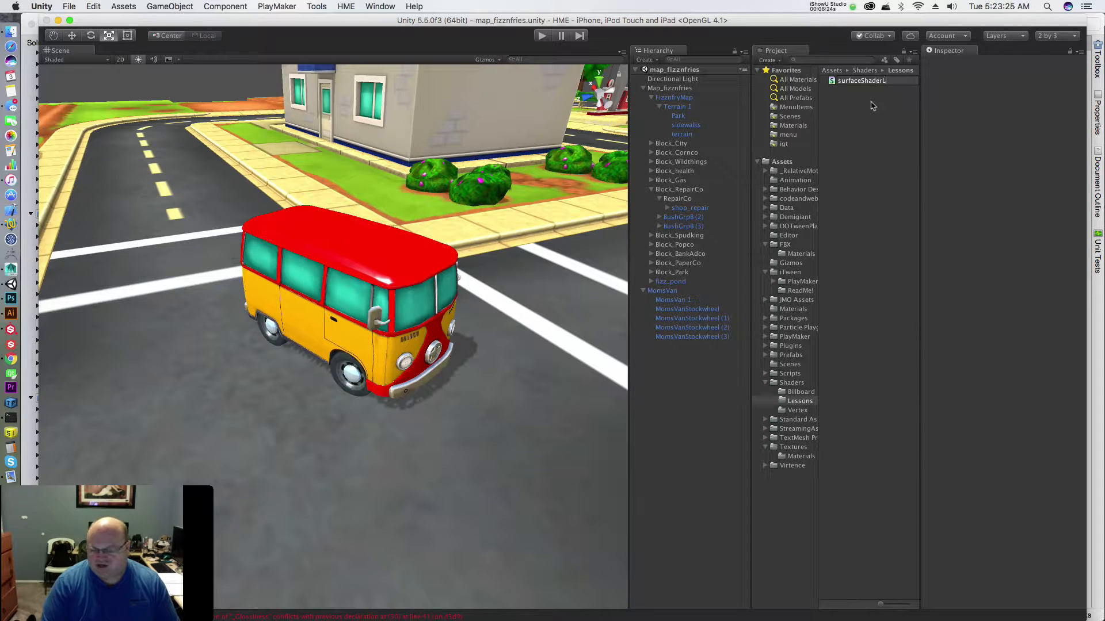
type("esson")
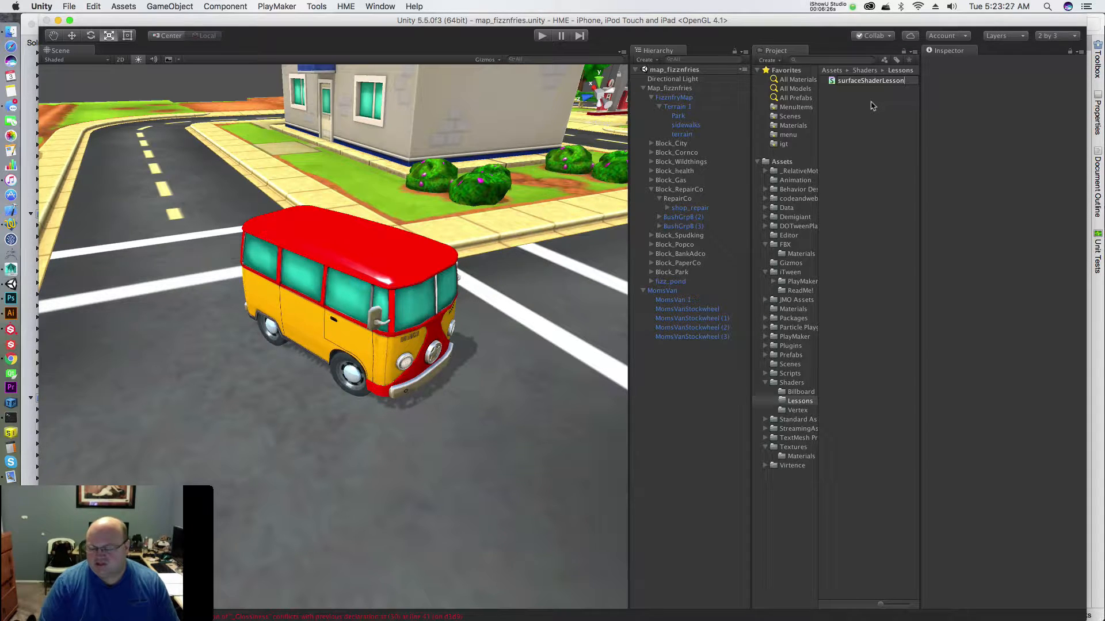
key("Return")
Step: Create an unlit shader named vfShaderLesson in the Lessons folder
right_click(857, 114)
mouse_move(867, 121)
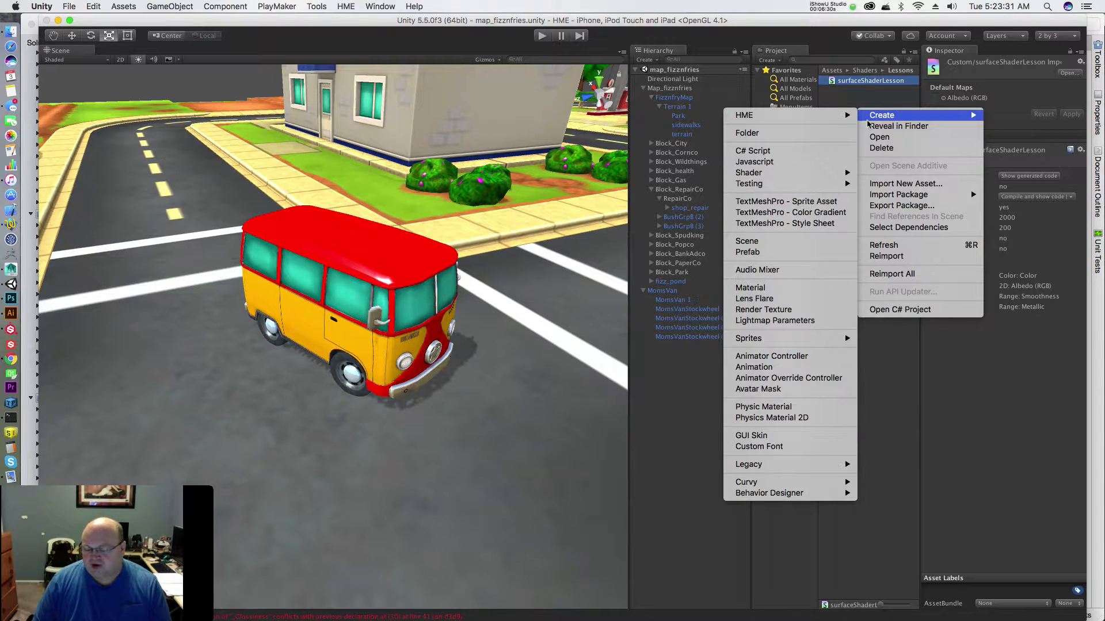
mouse_move(798, 175)
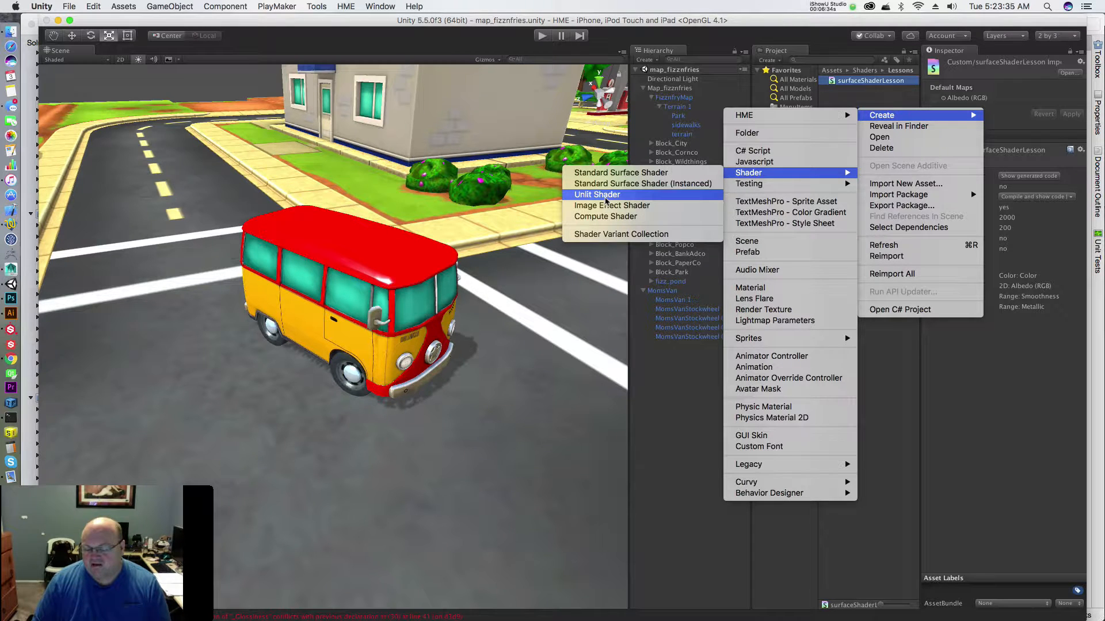
left_click(605, 196)
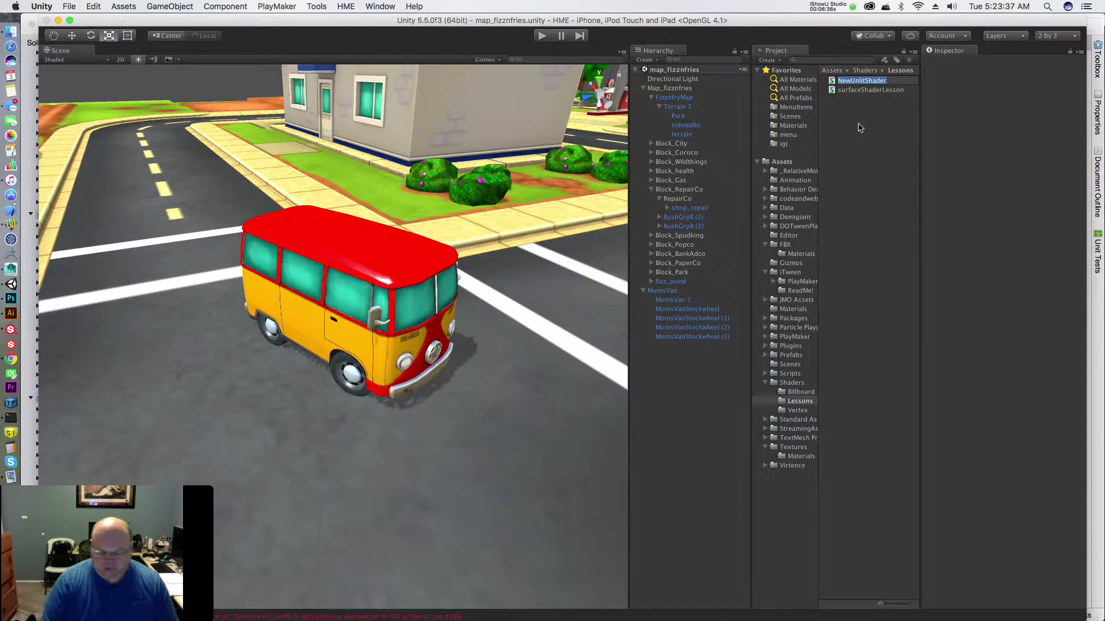
type("vfShaderLesson")
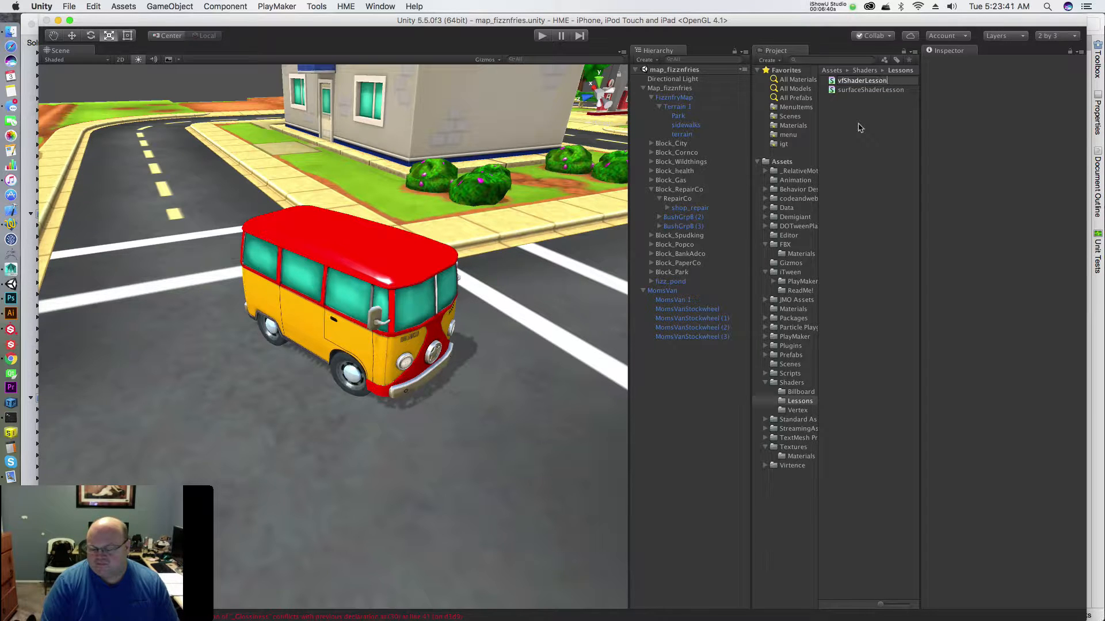
key("Return")
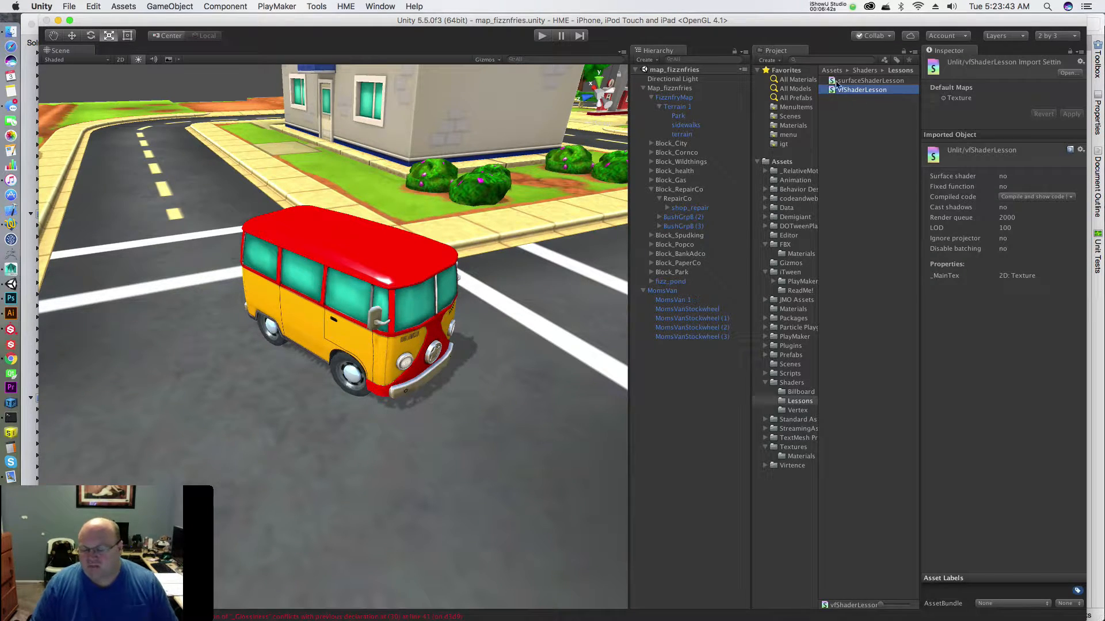
Step: Open surfaceShaderLesson and vfShaderLesson in MonoDevelop and show them side by side by moving vfShaderLesson to the next notebook
double_click(837, 81)
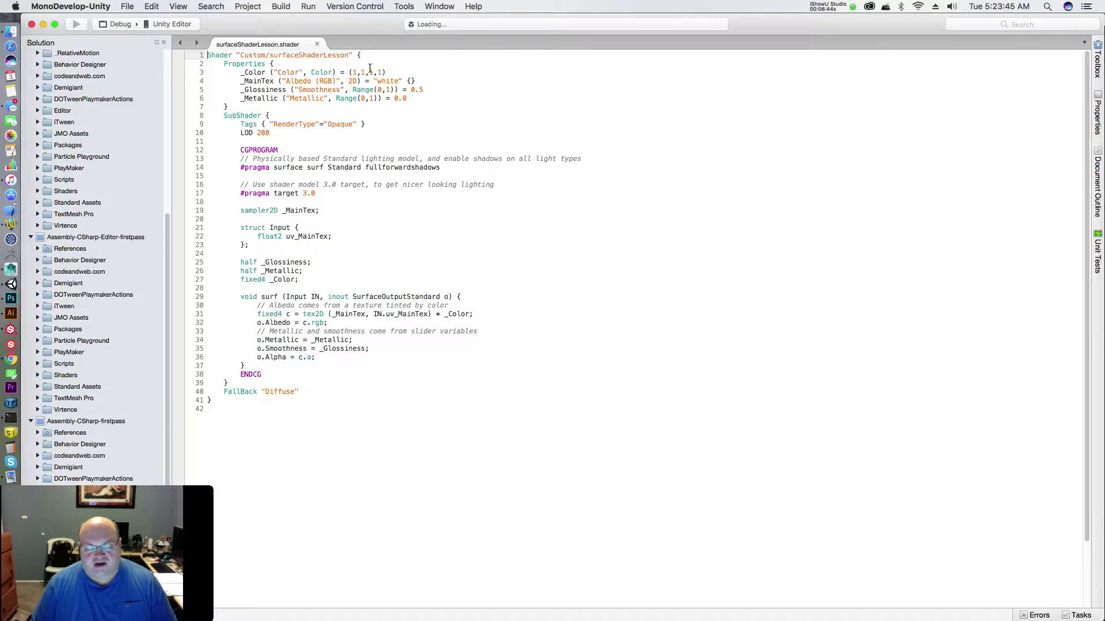
key("super+Tab")
double_click(848, 91)
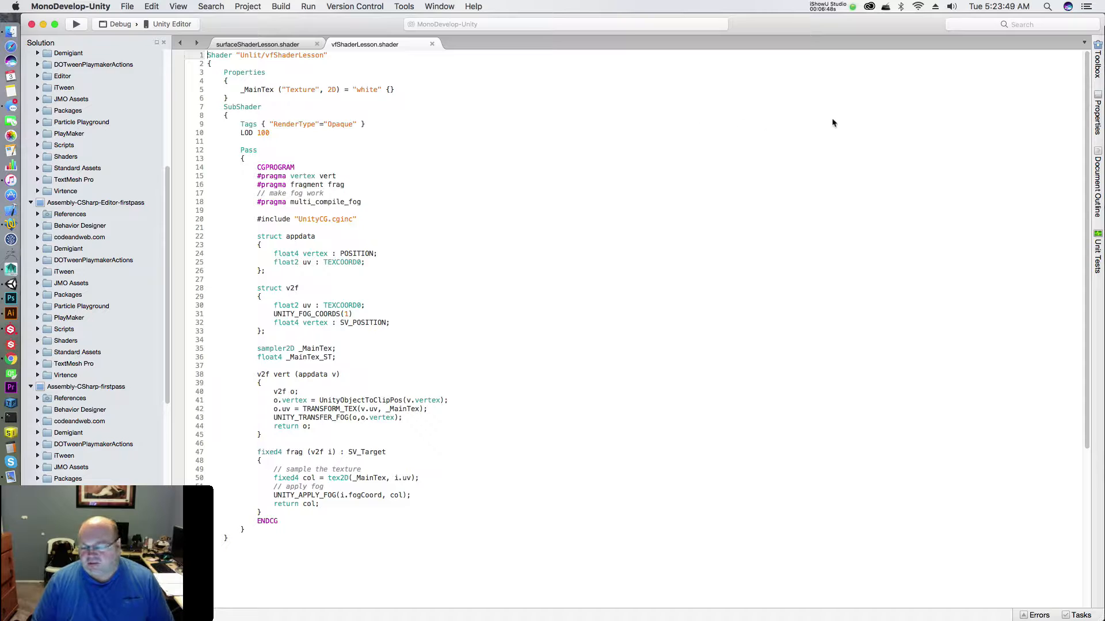
key("super+Tab")
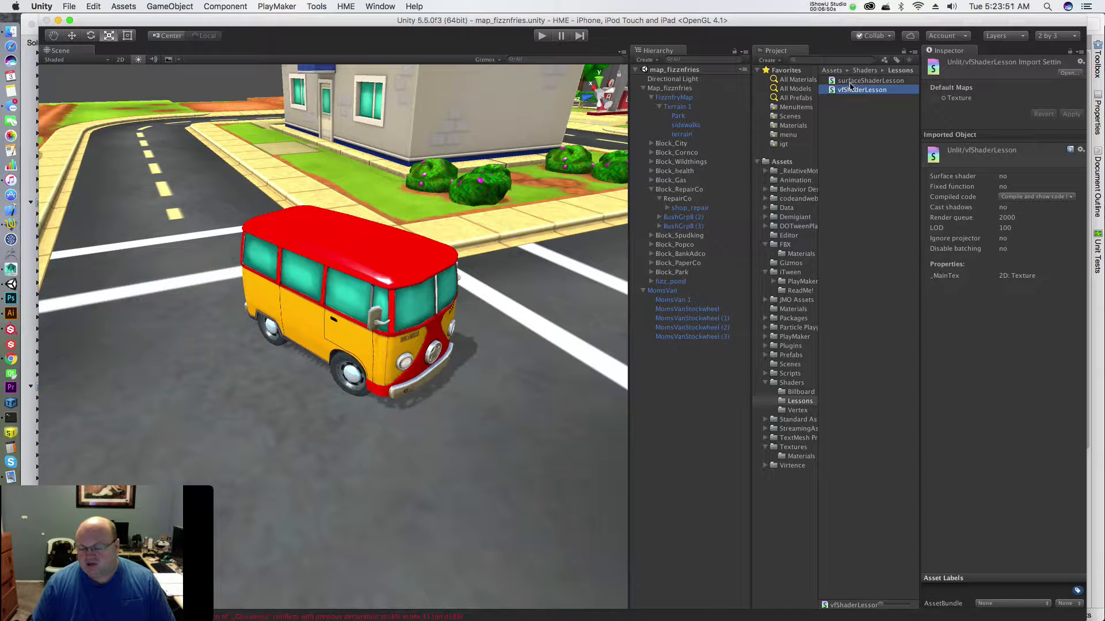
key("super+Tab")
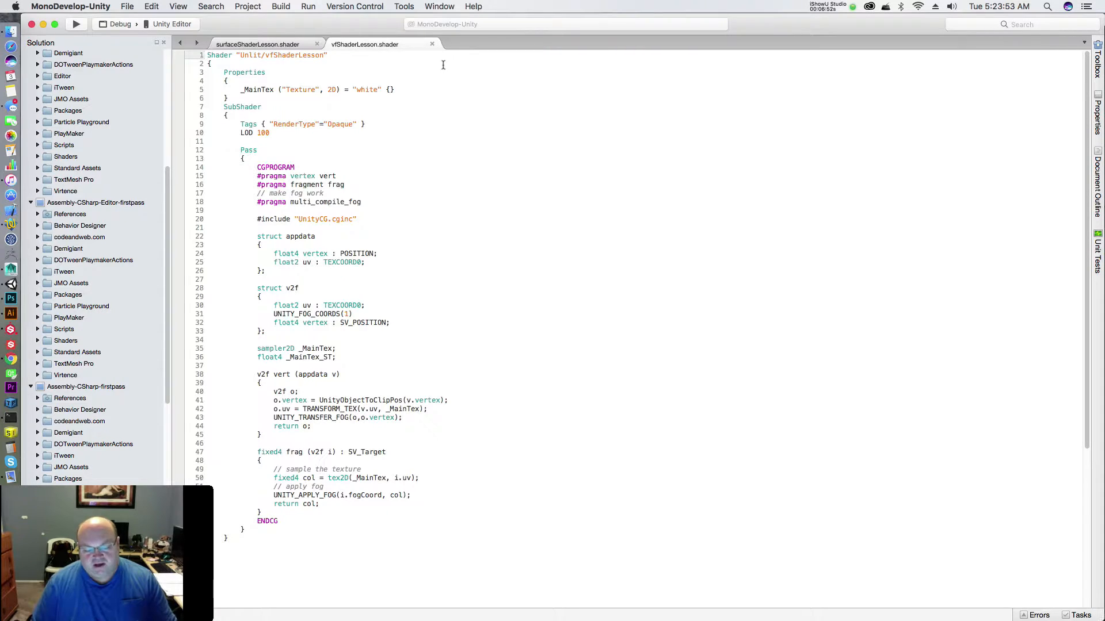
right_click(408, 43)
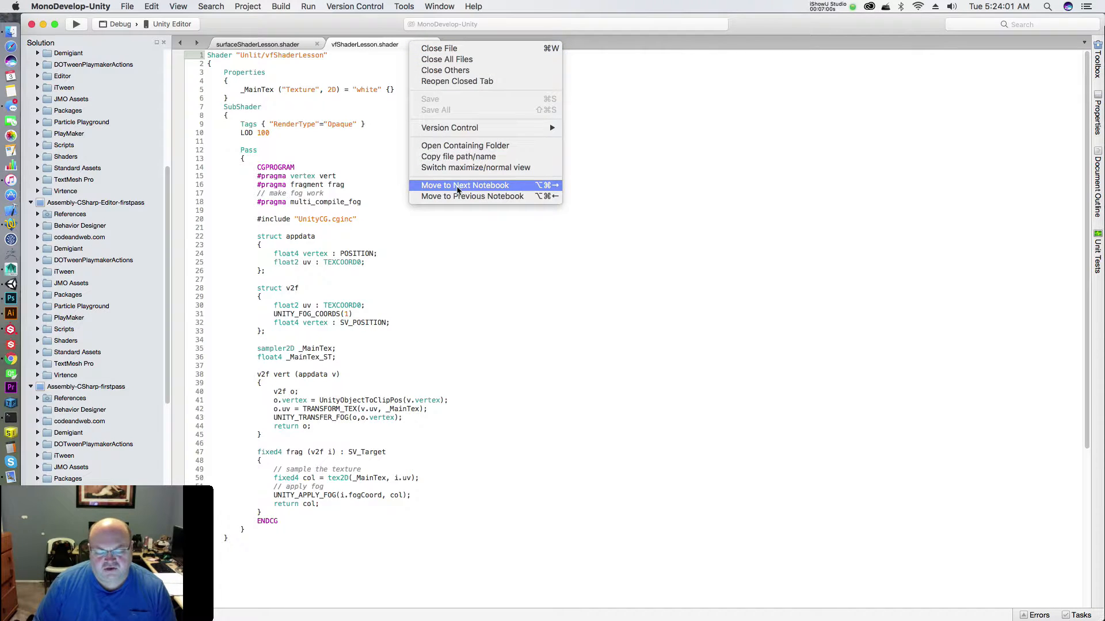
left_click(475, 190)
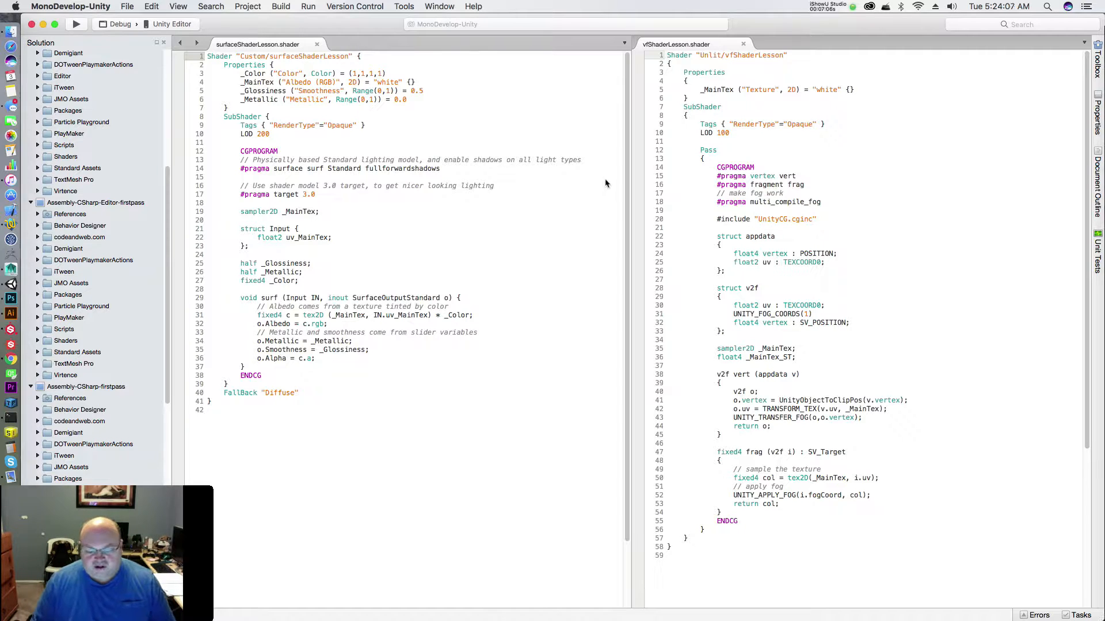
Step: Switch back to Unity and start a new scene
key("super+Tab")
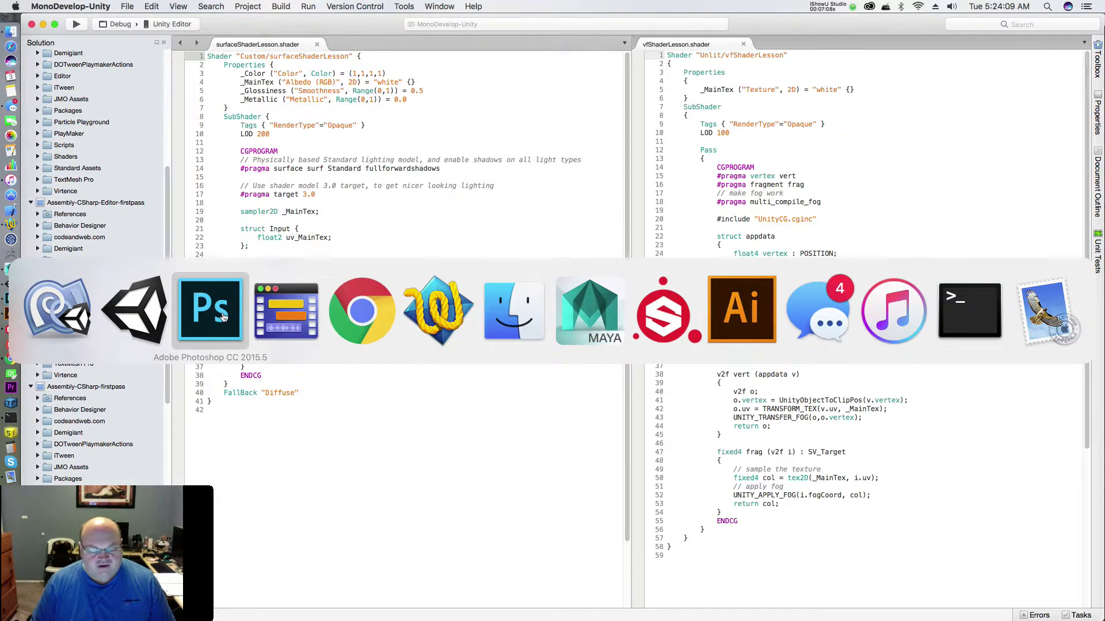
left_click(127, 317)
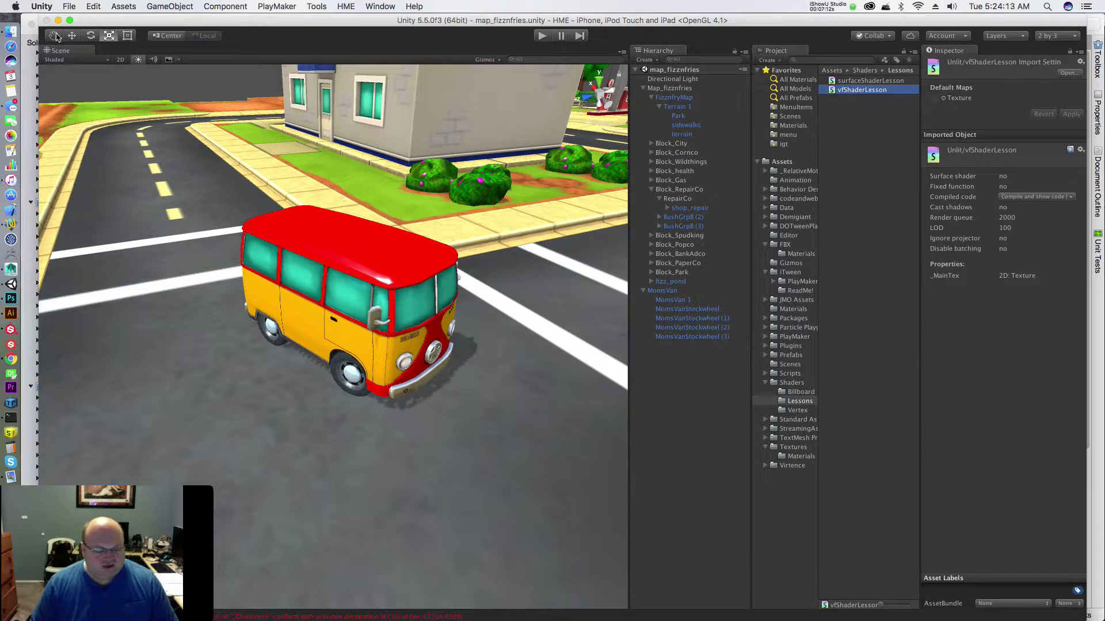
left_click(68, 7)
left_click(89, 20)
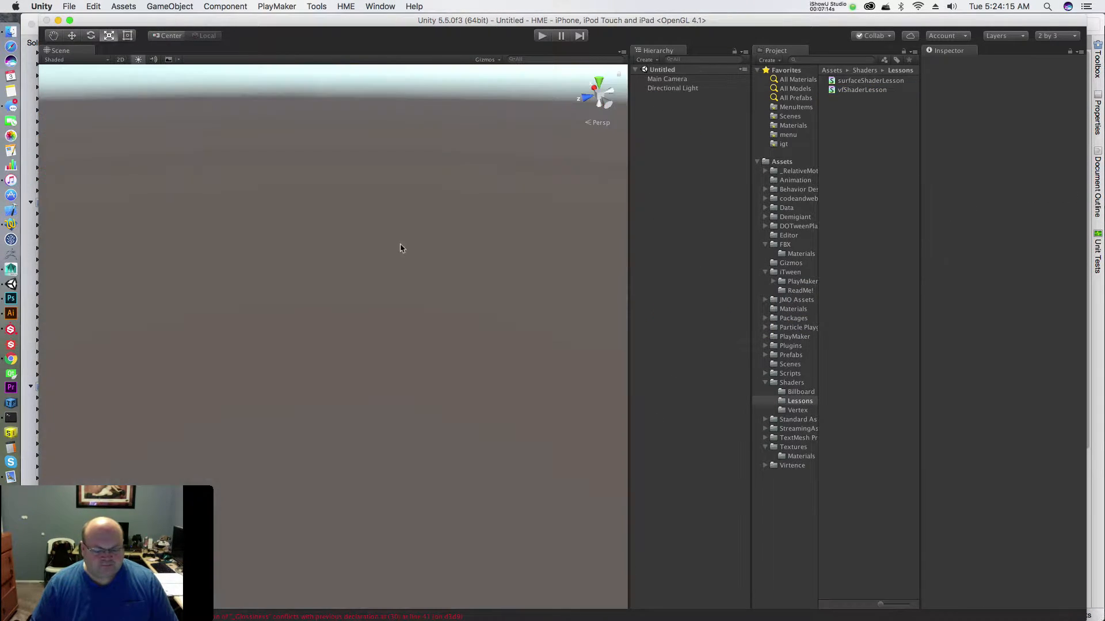
Step: Add a 3D cube to the scene and move a duplicate of it alongside the original, leaving a gap between them
right_click(663, 184)
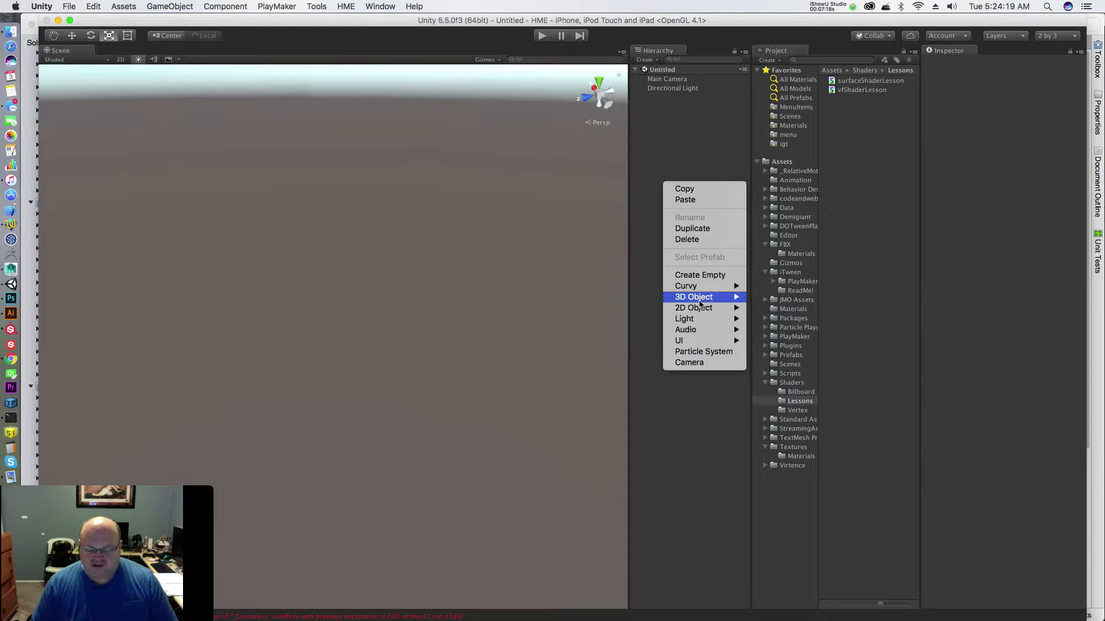
mouse_move(700, 299)
left_click(771, 297)
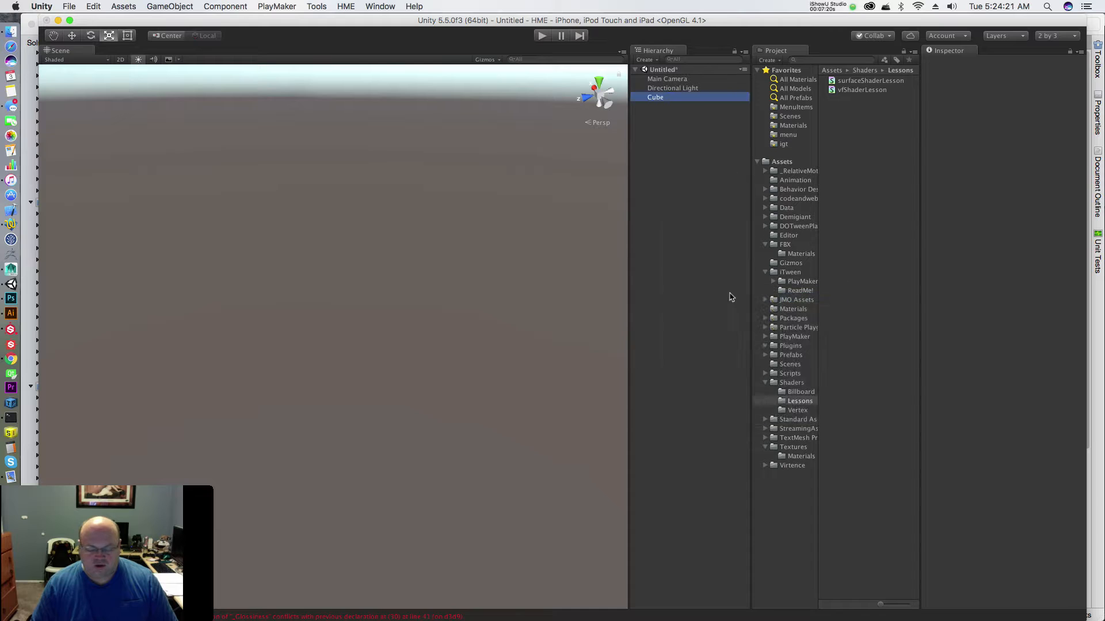
left_click_drag(476, 313, 291, 308, "alt")
key("super+d")
key("w")
left_click_drag(147, 319, 482, 330)
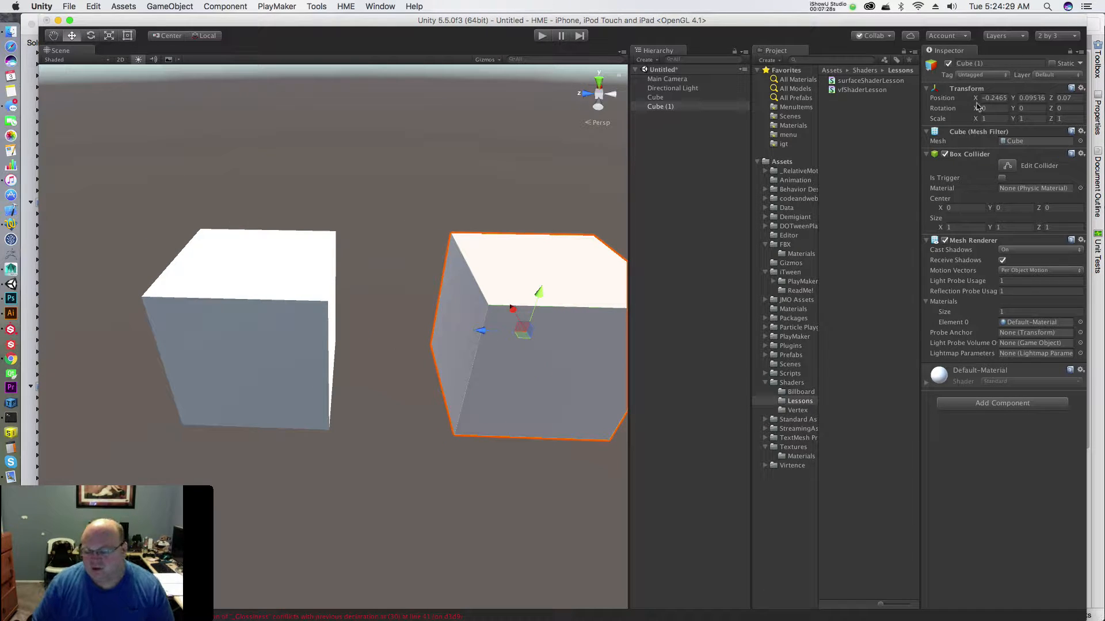
Step: Create a material named surfaceMat in the Lessons folder
right_click(857, 135)
mouse_move(873, 144)
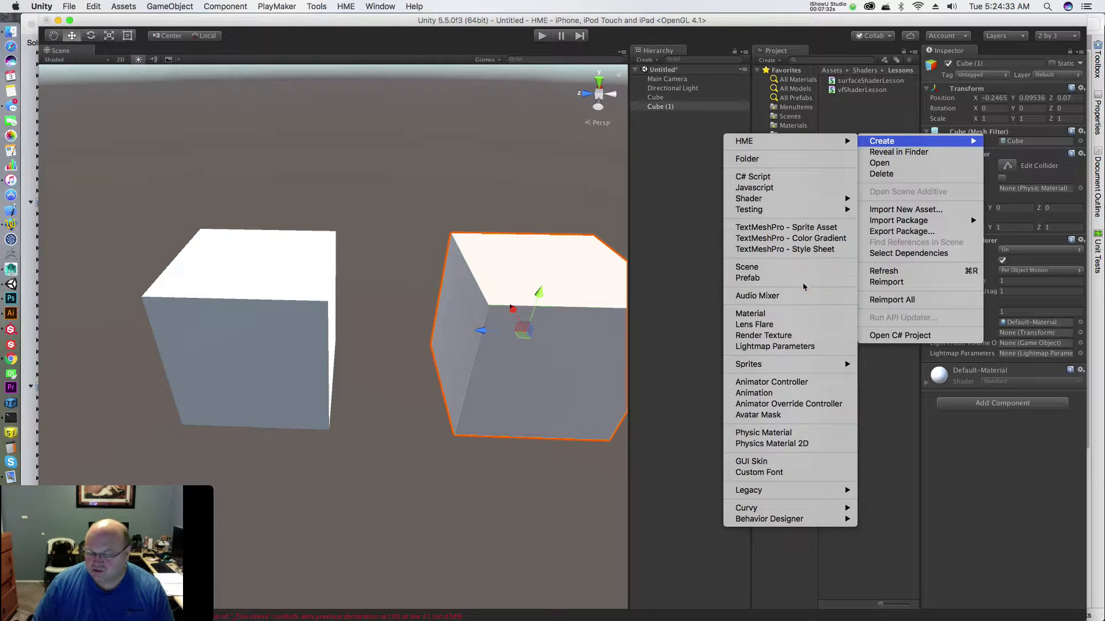
left_click(791, 320)
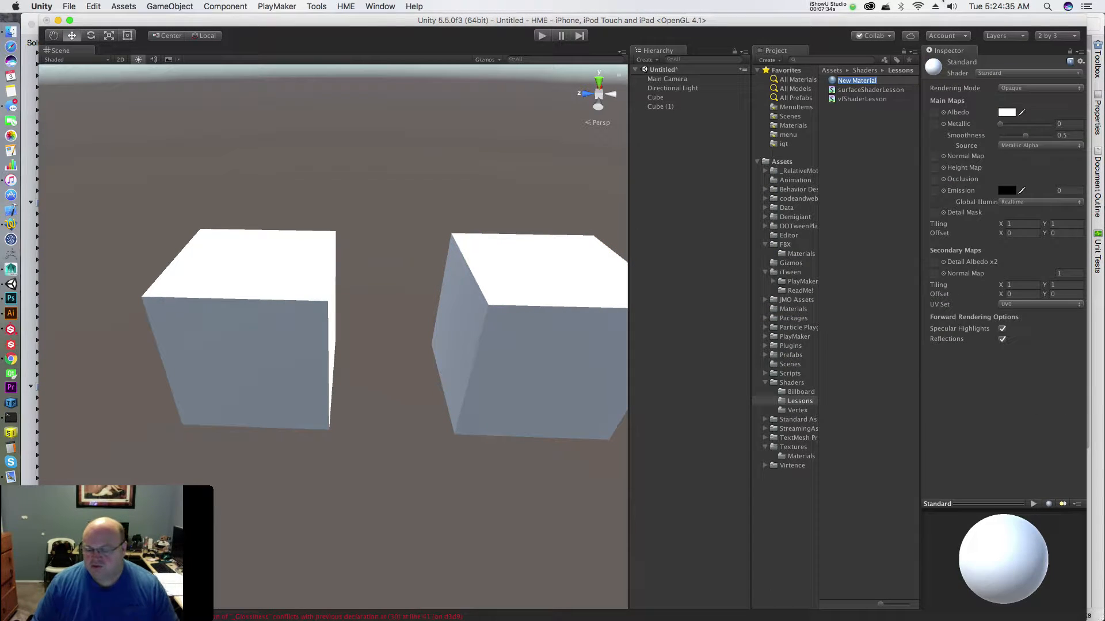
type("sur")
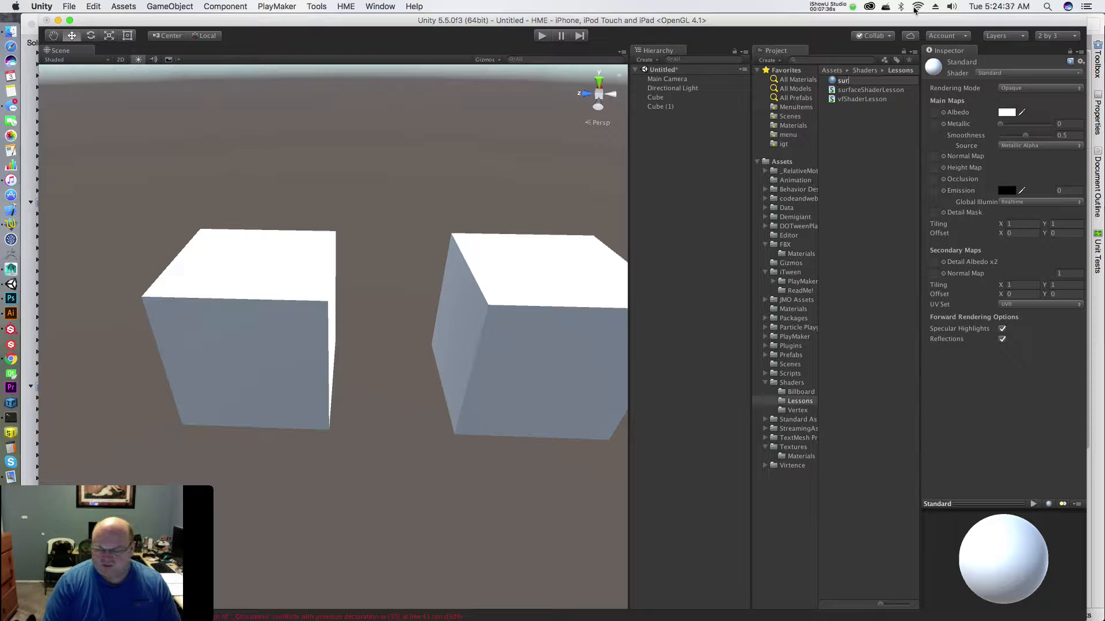
type("faceMat")
key("Return")
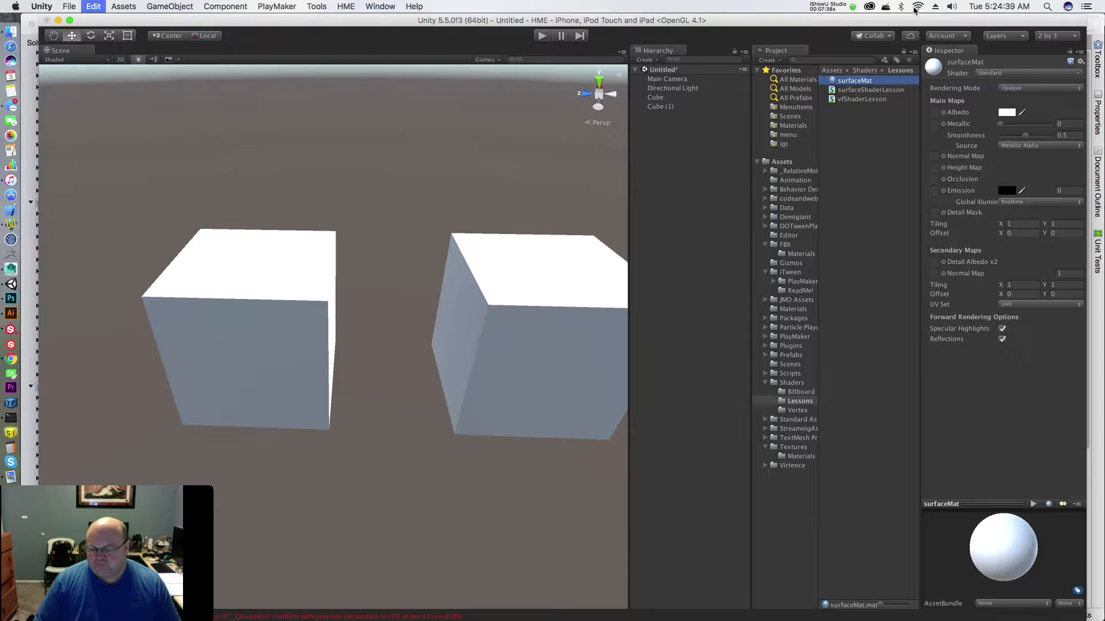
Step: Duplicate the surfaceMat material and name the copy vfMat
key("super+d")
key("Return")
type("vfMat")
key("Return")
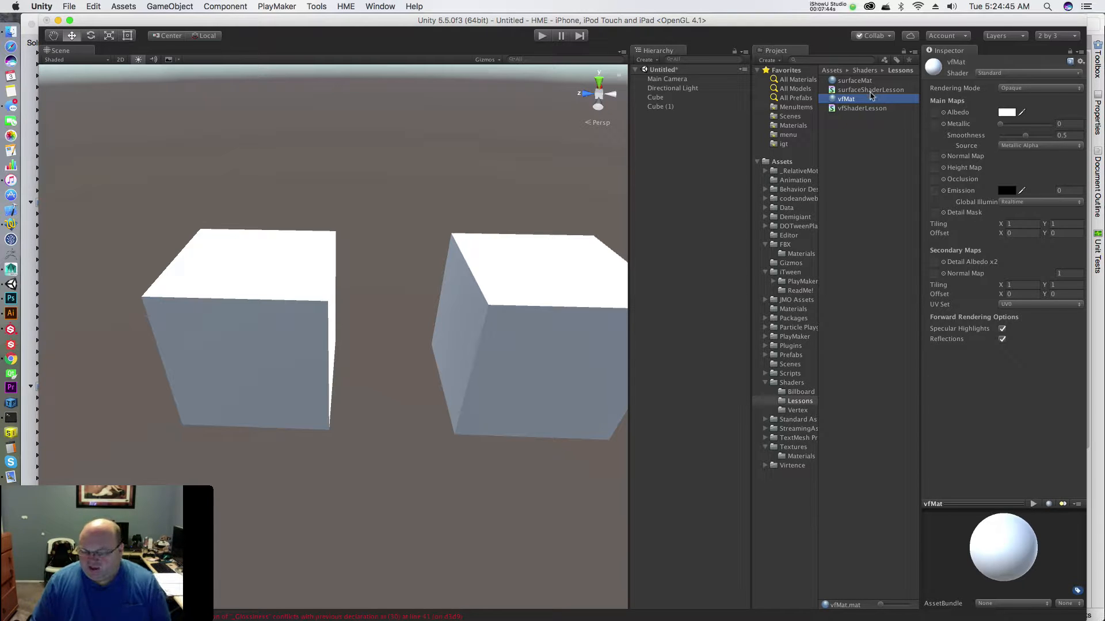
left_click(849, 81)
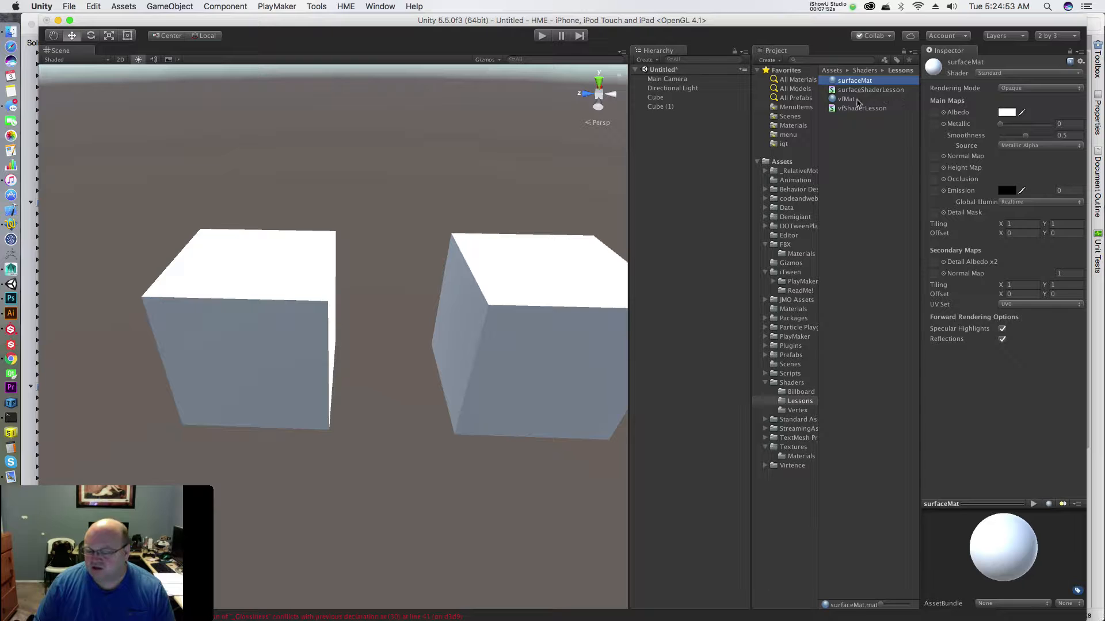
left_click(1015, 74)
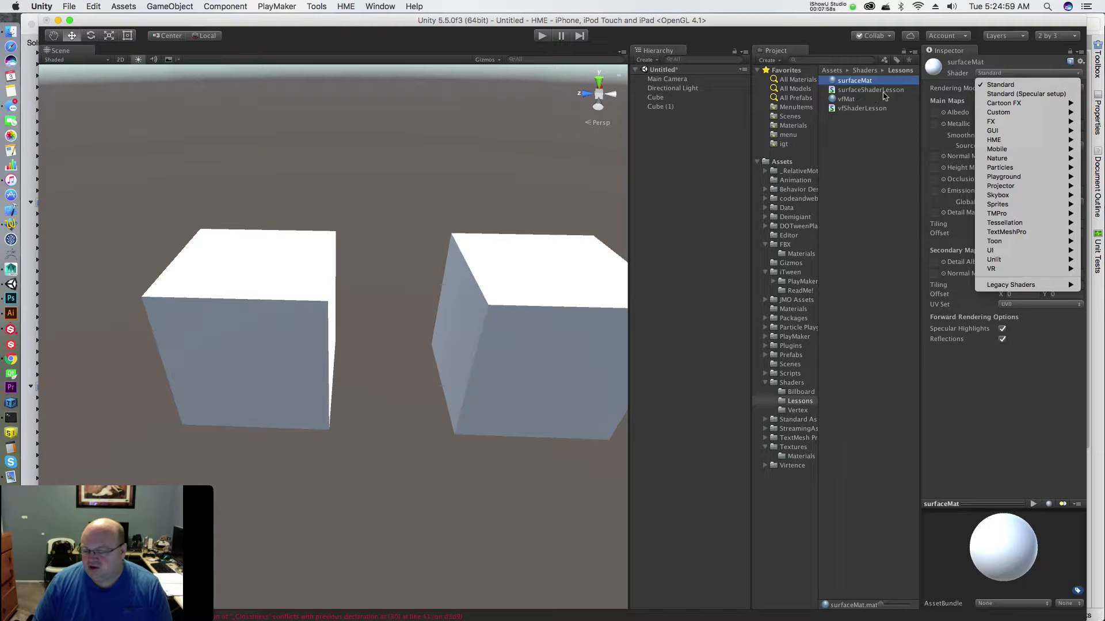
mouse_move(1042, 199)
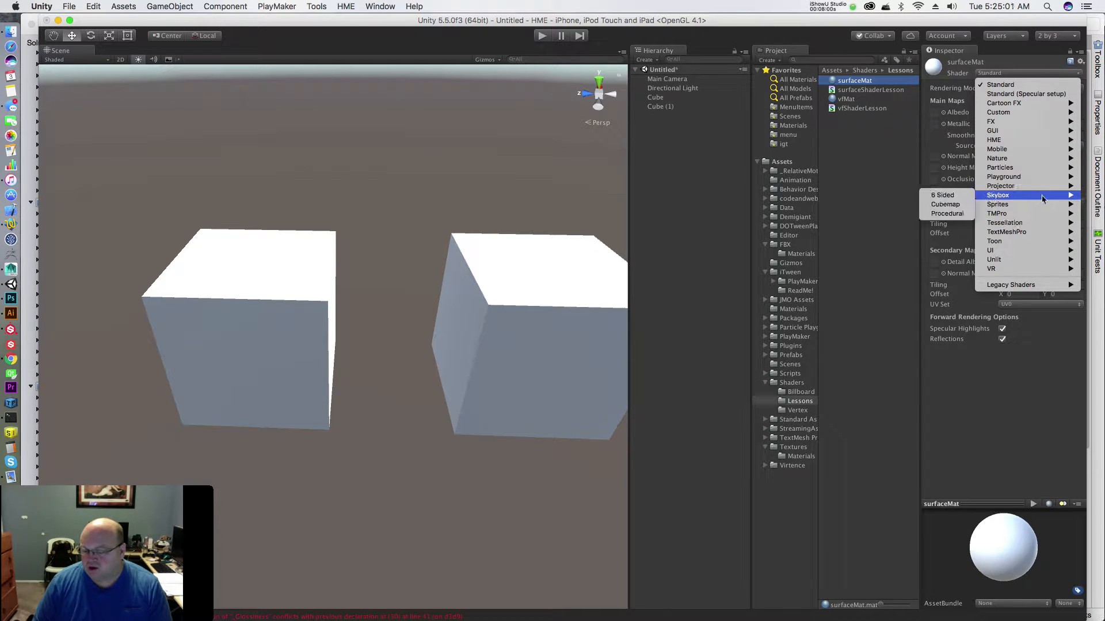
left_click(842, 128)
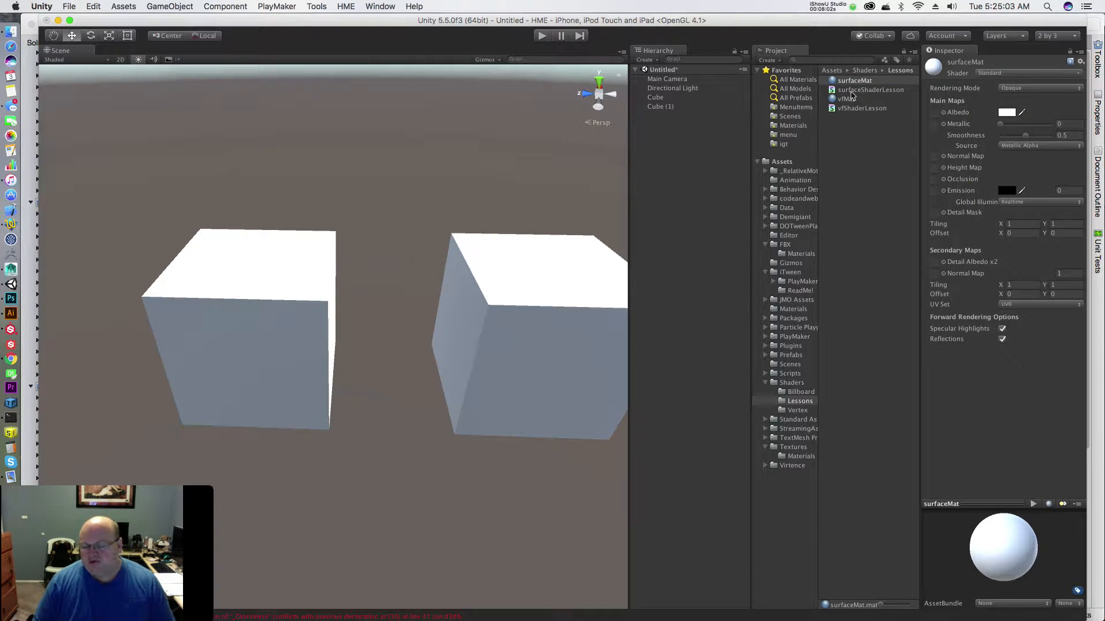
Step: Switch to MonoDevelop and examine the shader name declarations on the first lines of surfaceShaderLesson.shader and vfShaderLesson.shader
key("super+Tab")
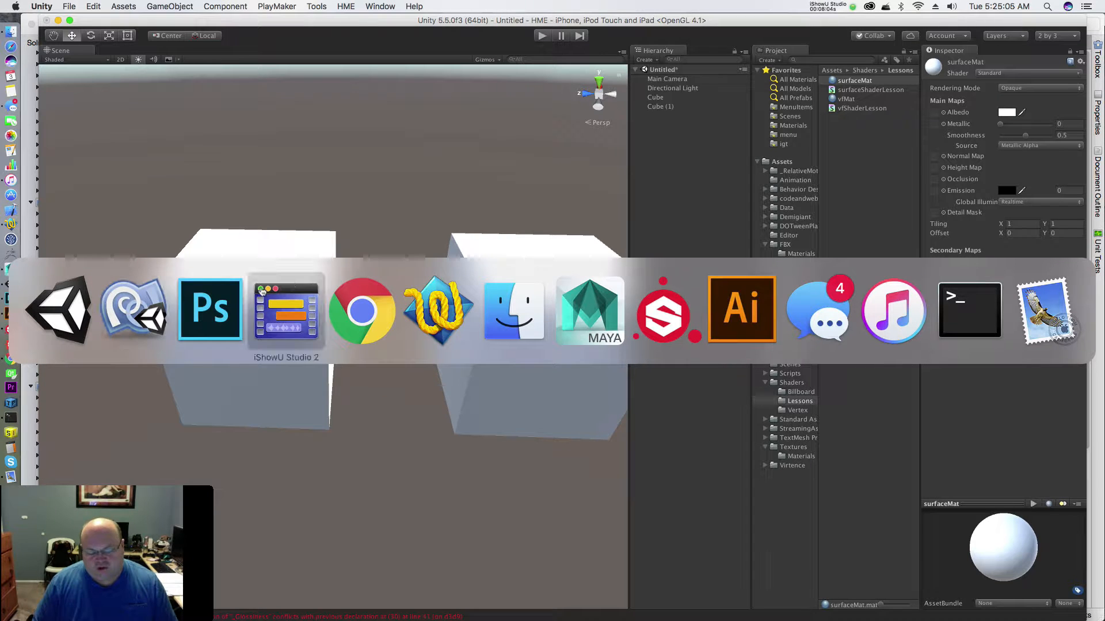
left_click(158, 319)
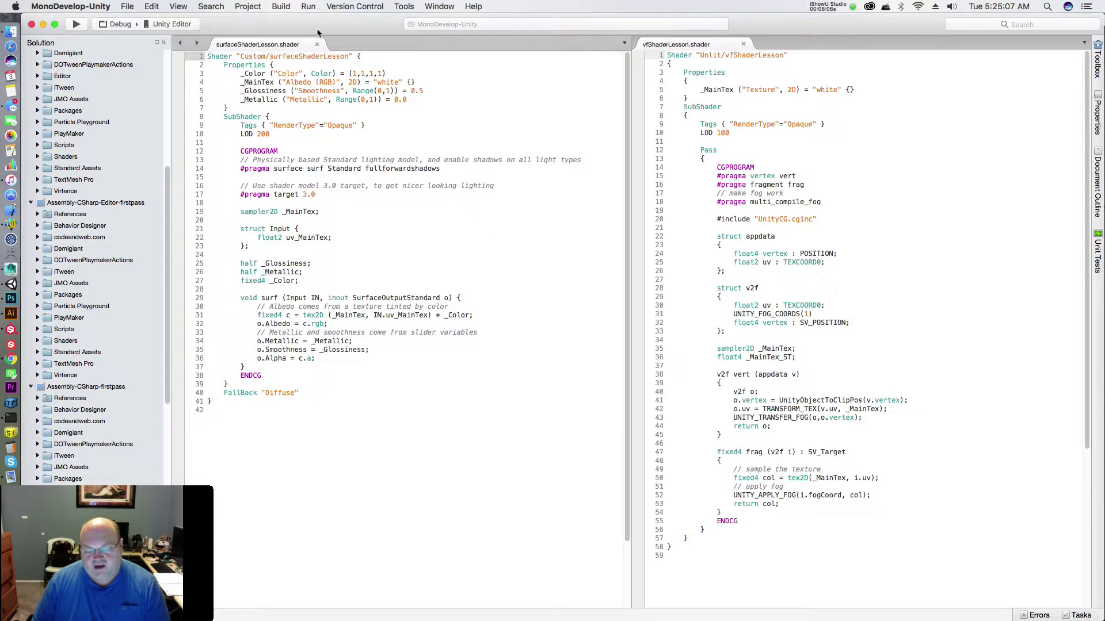
left_click(286, 67)
left_click_drag(352, 55, 209, 55)
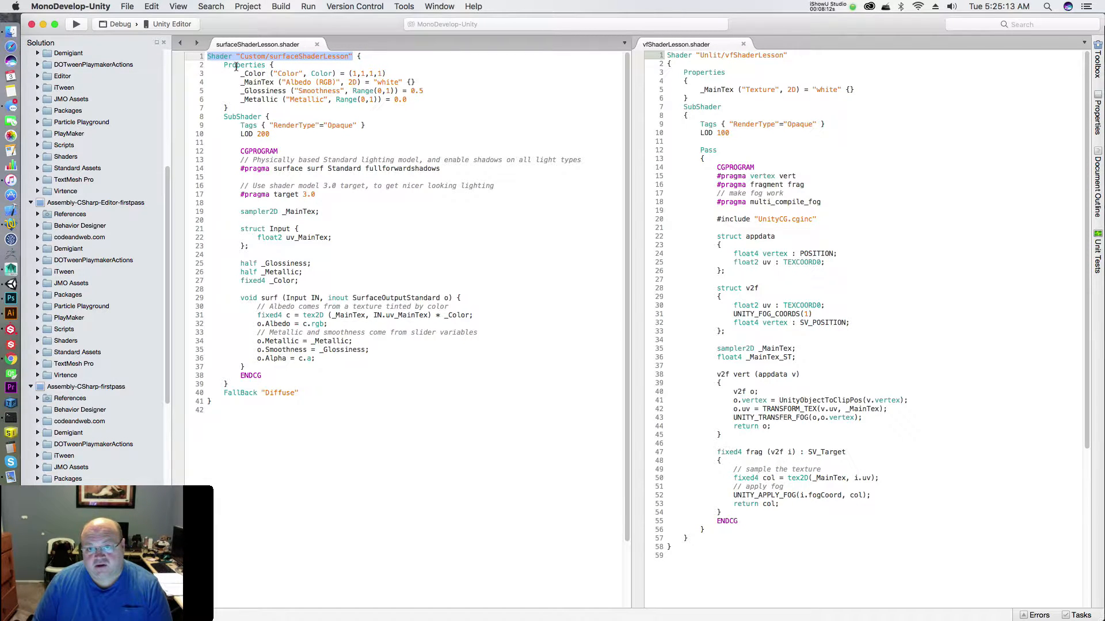
left_click(313, 64)
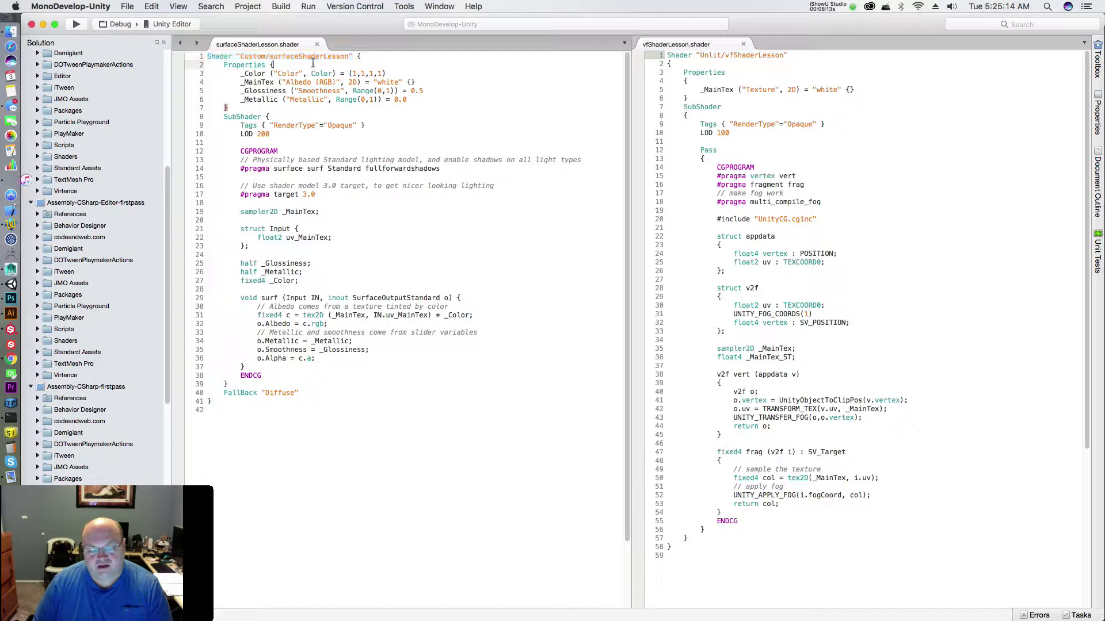
double_click(249, 56)
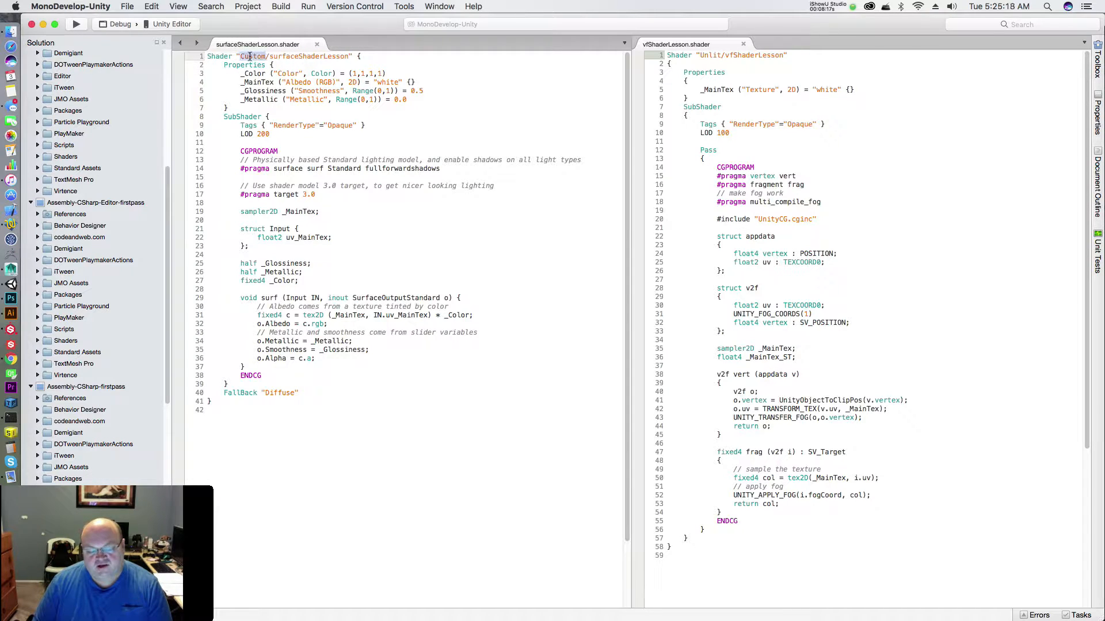
double_click(309, 57)
double_click(708, 56)
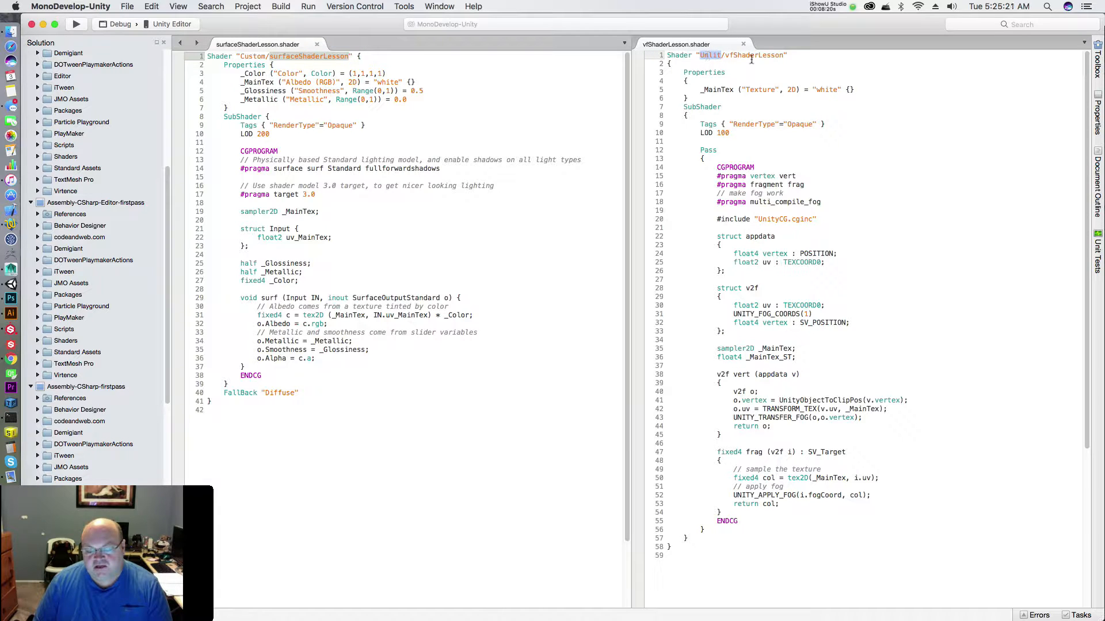
double_click(739, 57)
double_click(714, 55)
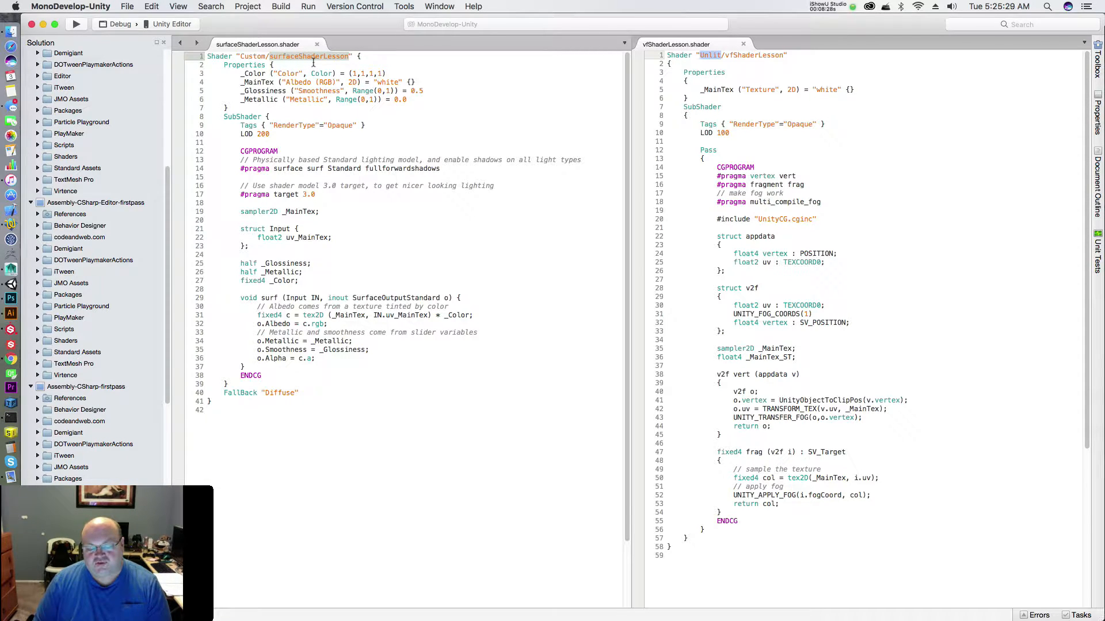
key("Down")
key("Down")
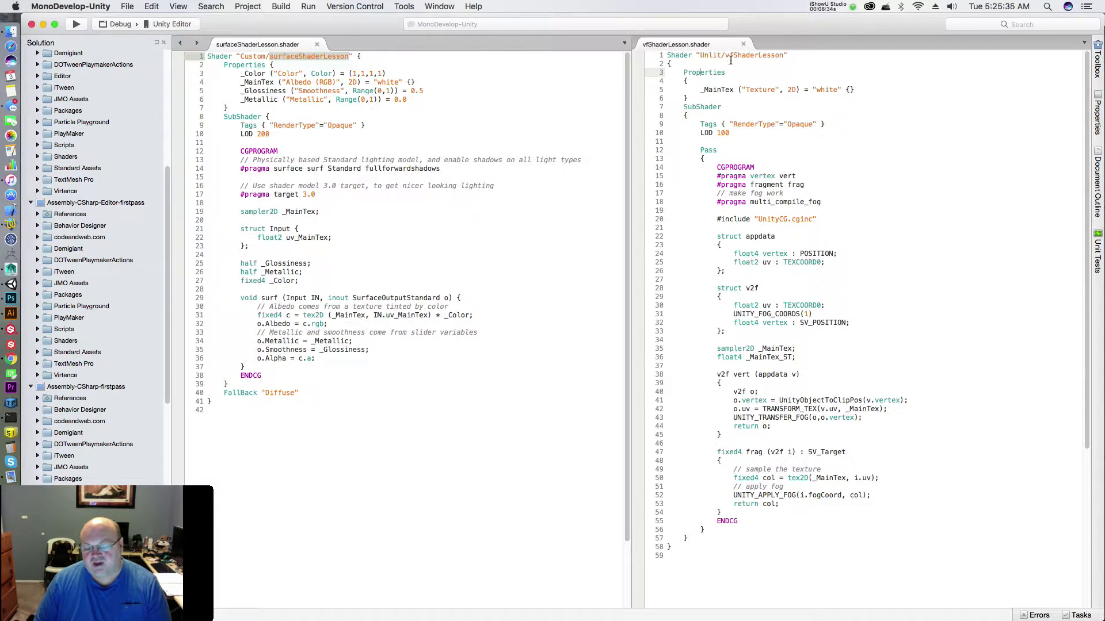
Step: Change the category in both shaders' name paths to lesson and save the two files
double_click(254, 56)
type("Uesson")
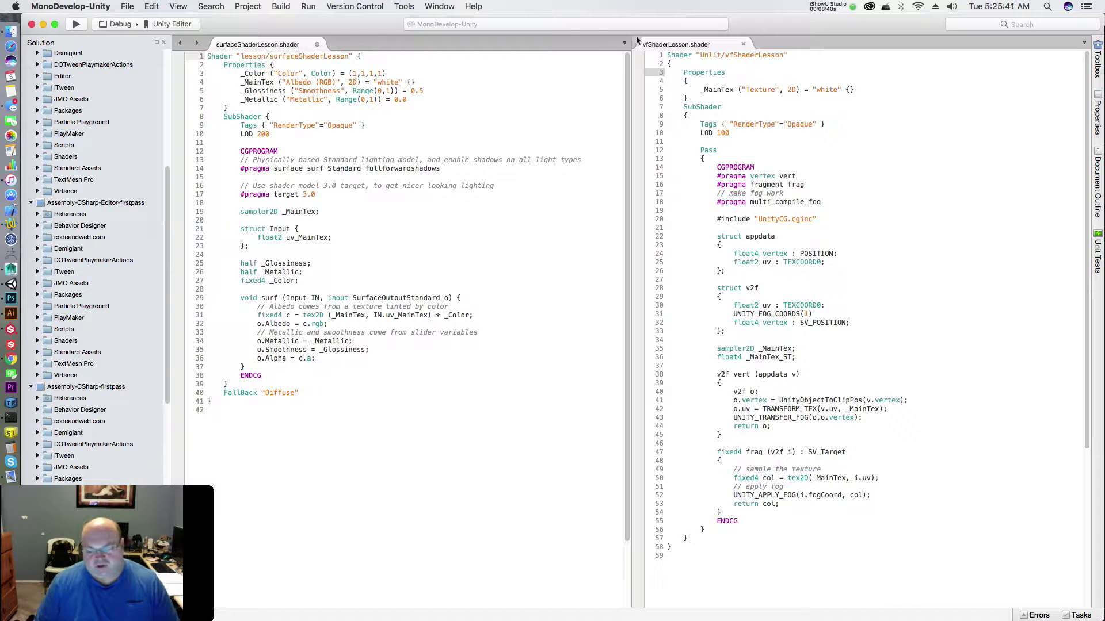
double_click(713, 56)
type("lesson")
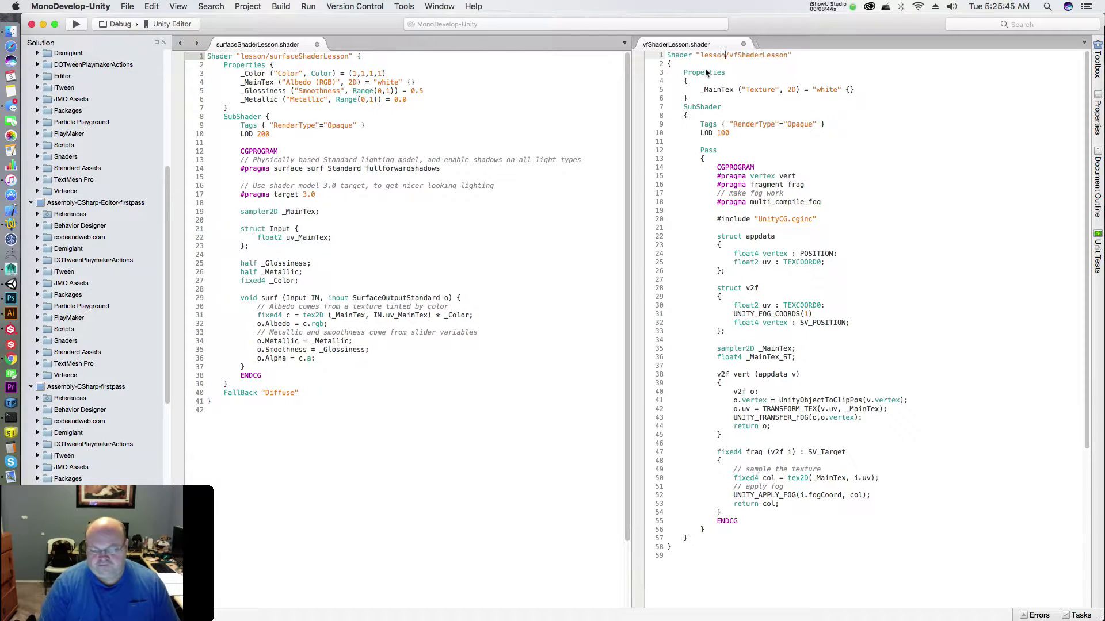
left_click(685, 132)
left_click(497, 137)
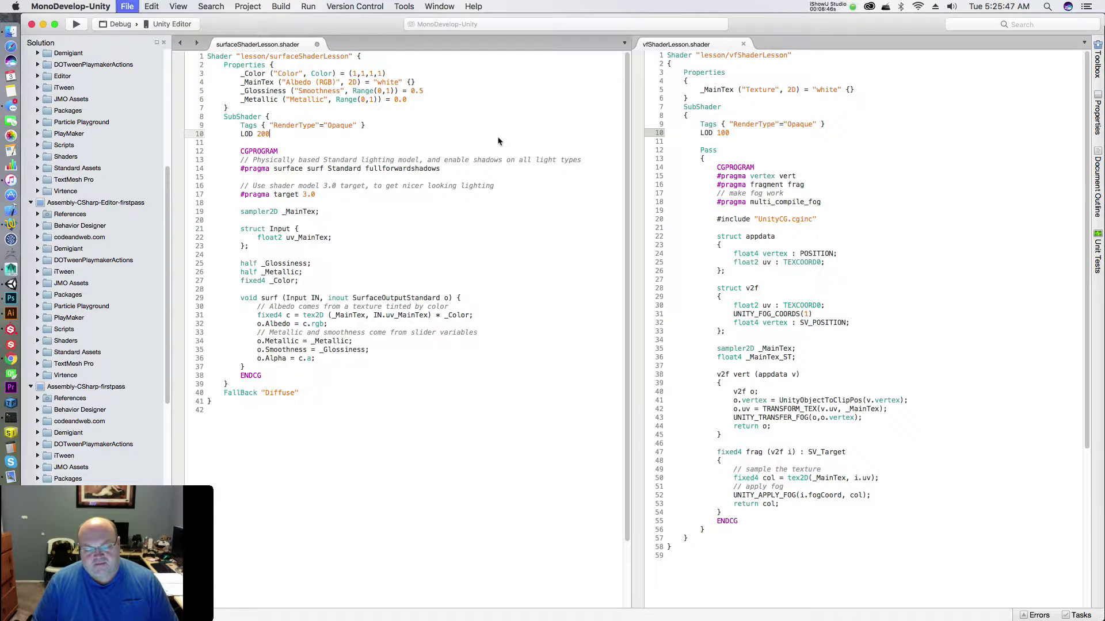
Step: Switch back to Unity and assign the lesson/surfaceShaderLesson shader to surfaceMat
key("super+Tab")
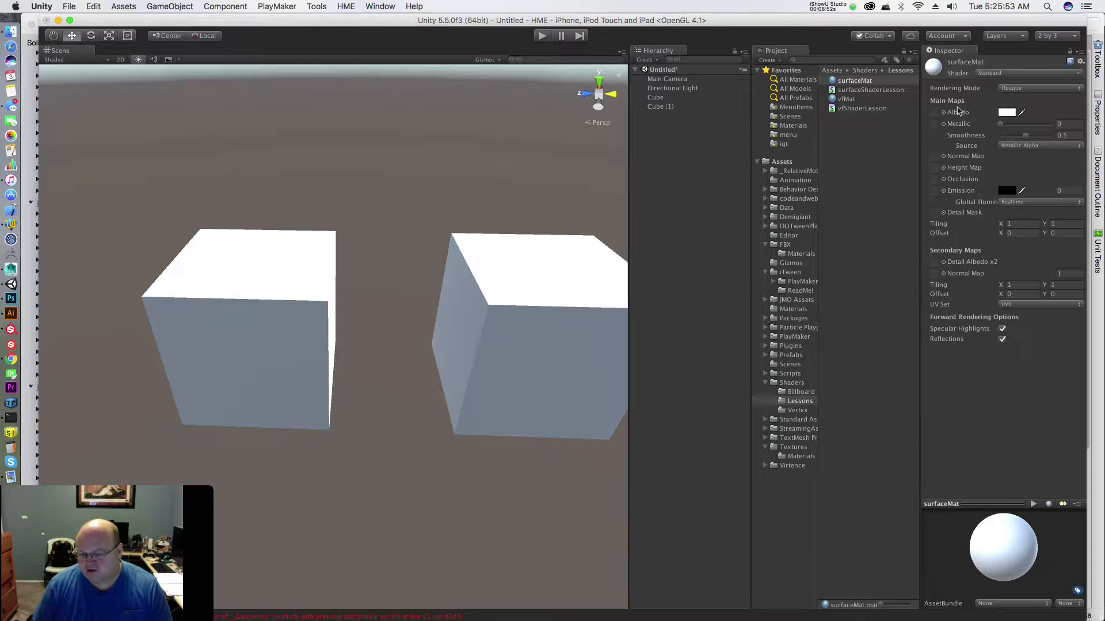
left_click(991, 73)
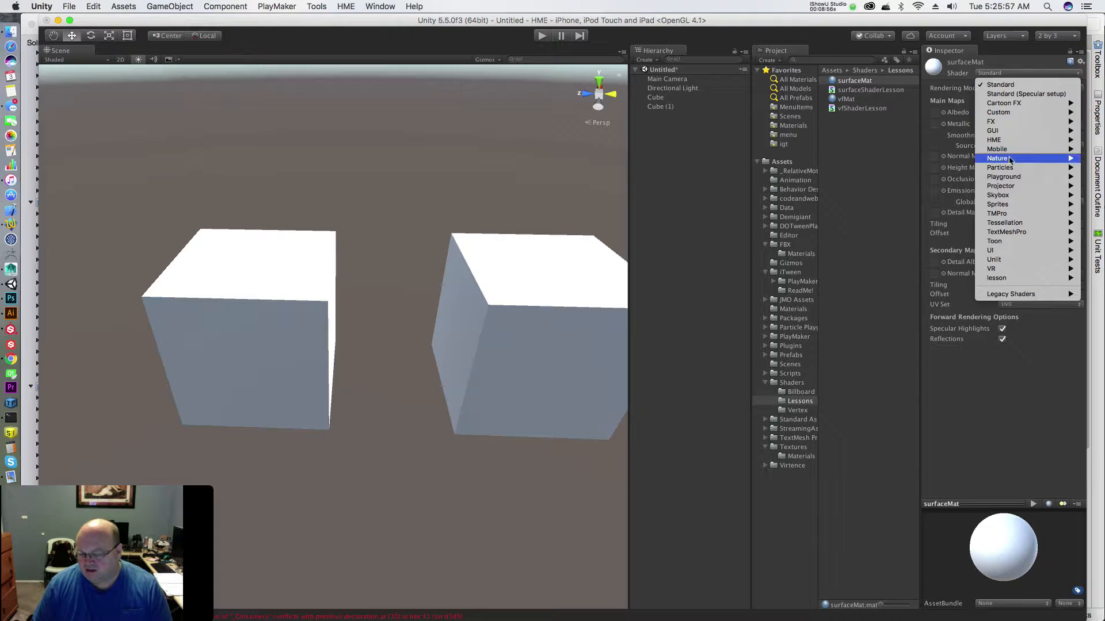
mouse_move(997, 279)
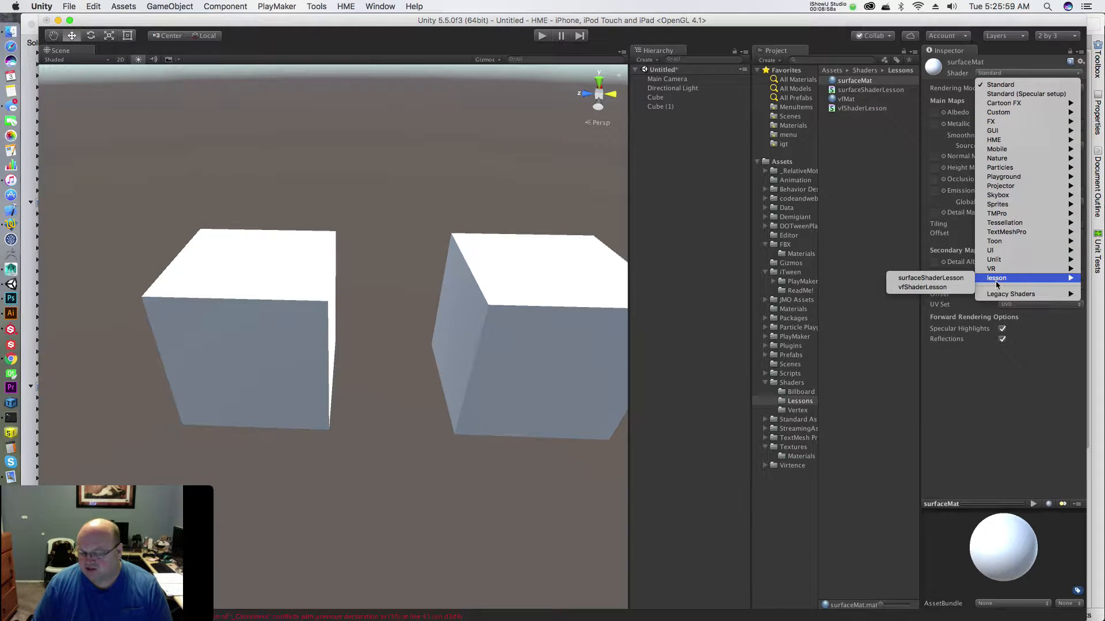
left_click(942, 278)
Step: Assign the lesson/vfShaderLesson shader to the vfMat material
left_click(861, 100)
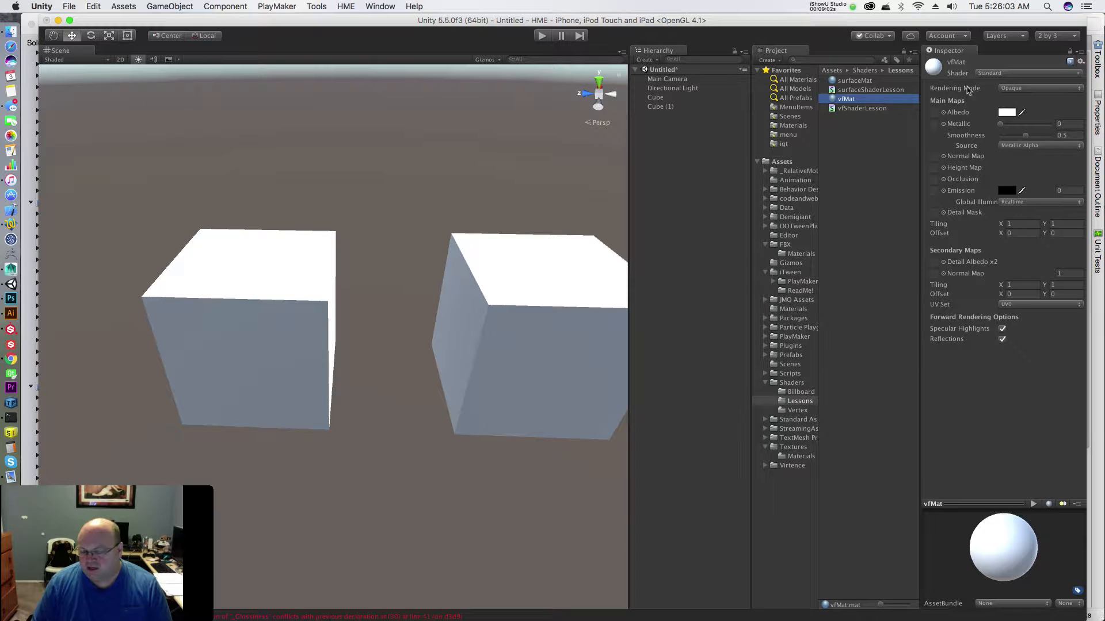
left_click(1011, 73)
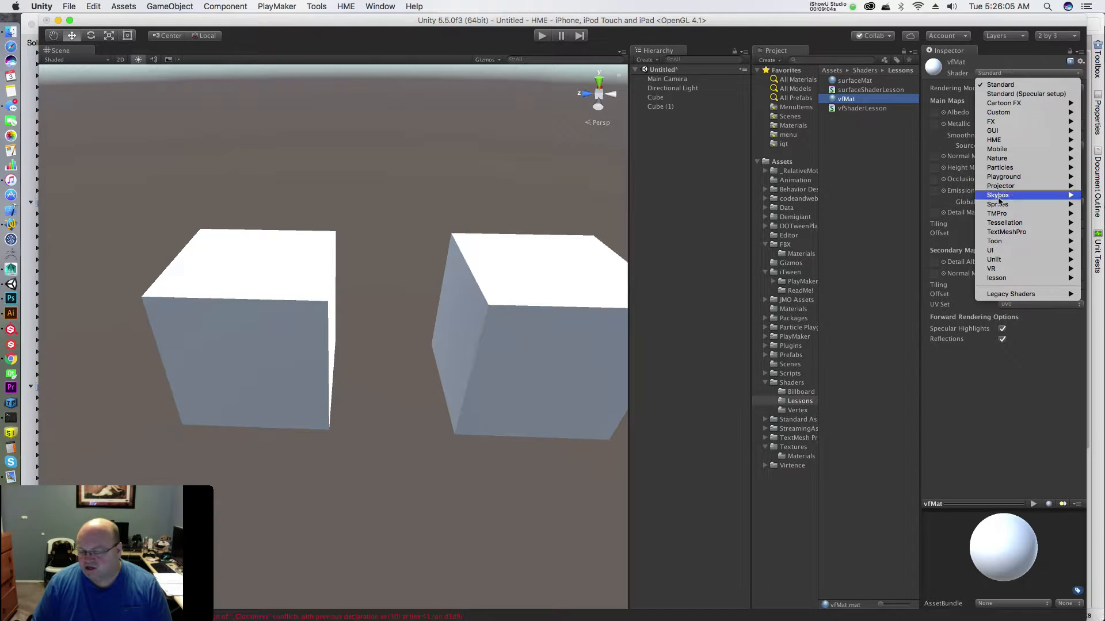
mouse_move(1008, 279)
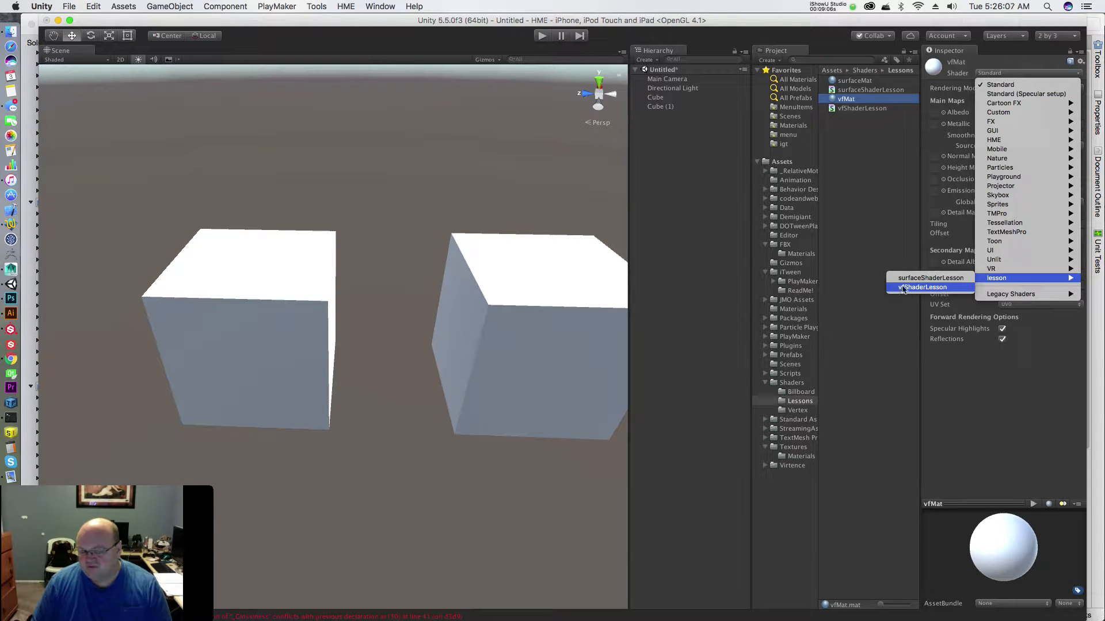
left_click(910, 288)
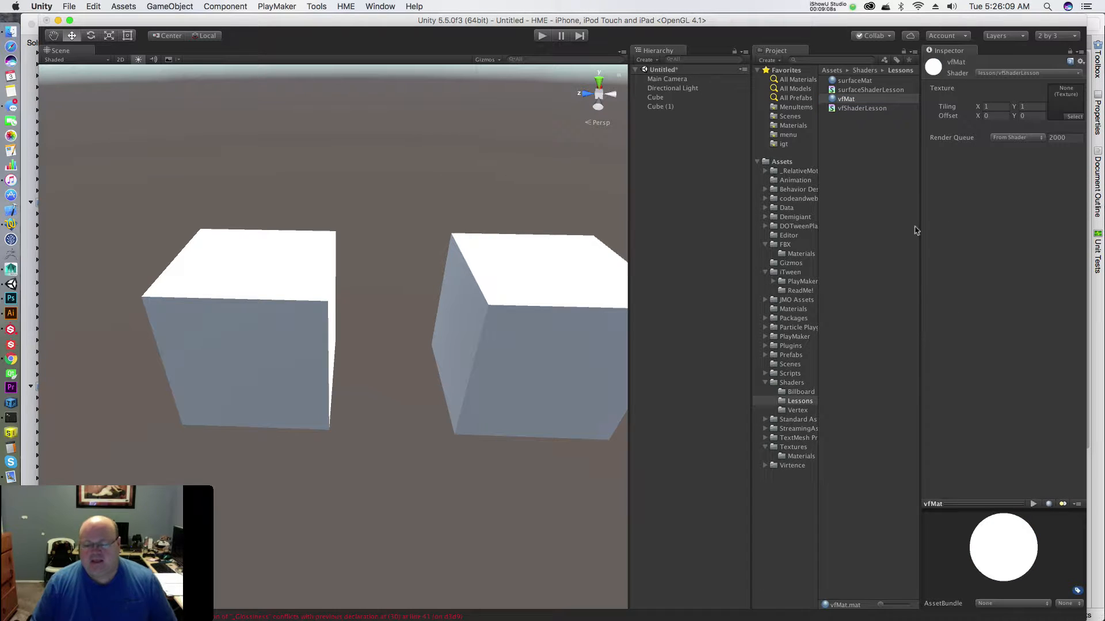
Step: Apply surfaceMat to the left cube and vfMat to the right cube in the scene
left_click_drag(840, 81, 294, 316)
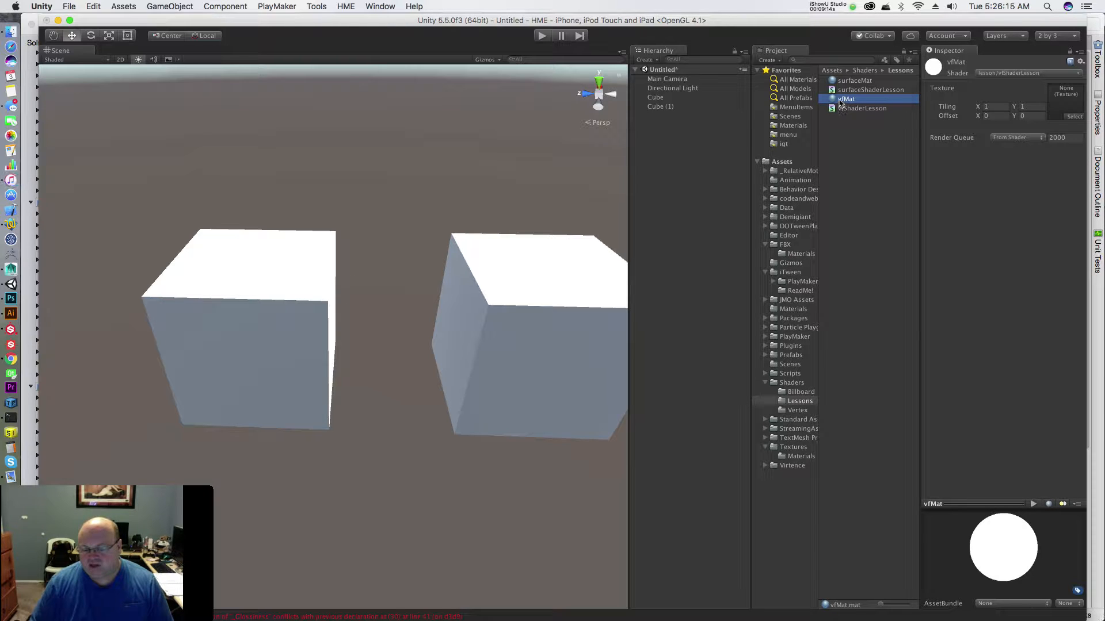
left_click_drag(655, 215, 473, 297)
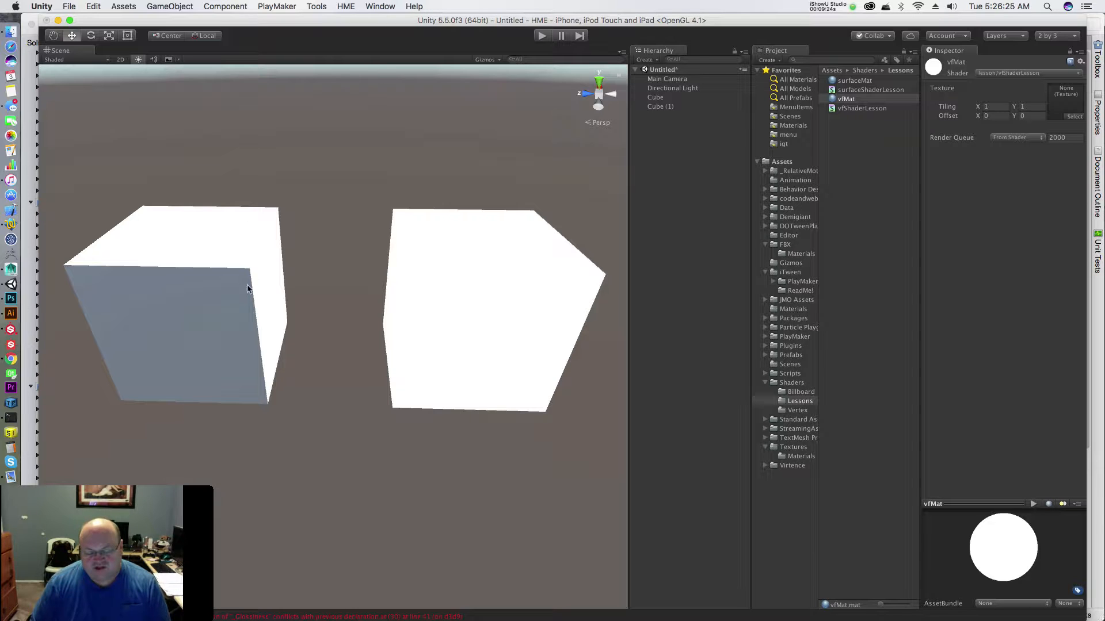
Step: Rotate the Directional Light to about 36, 122, 75 degrees to compare how the two cubes respond to lighting
left_click(684, 89)
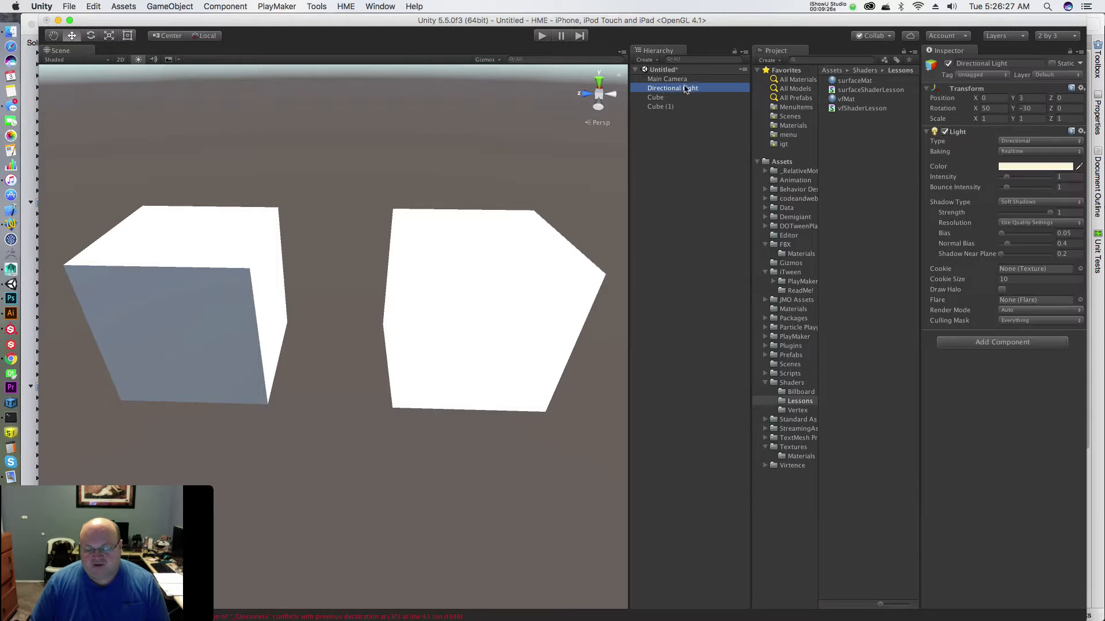
key("f")
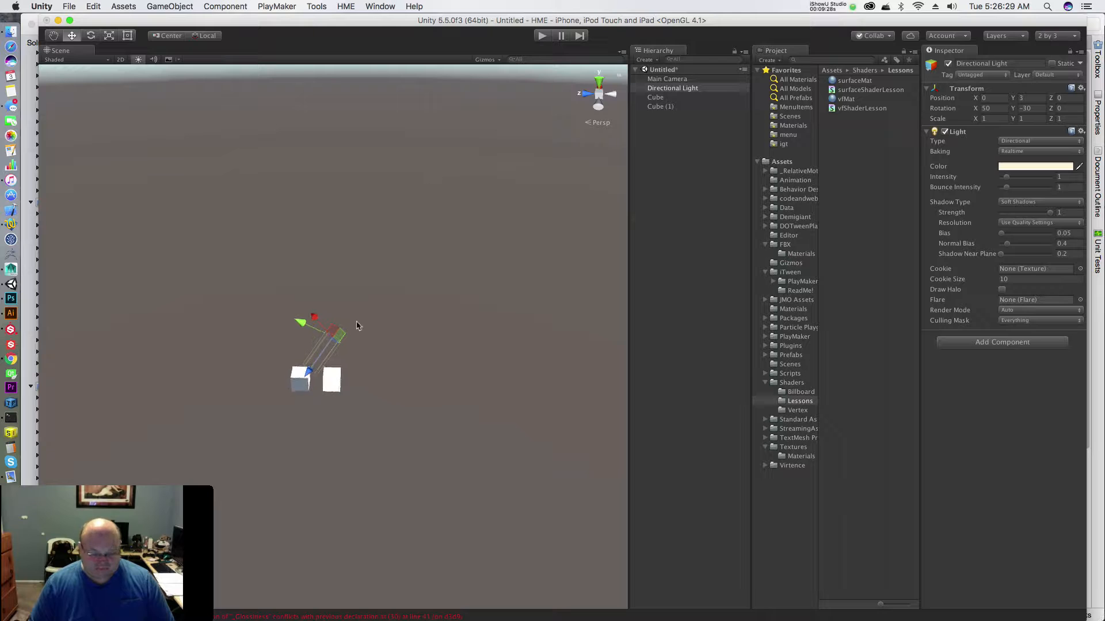
key("e")
left_click_drag(325, 334, 312, 354)
middle_click_drag(313, 355, 382, 286)
scroll(382, 286, "up", 5)
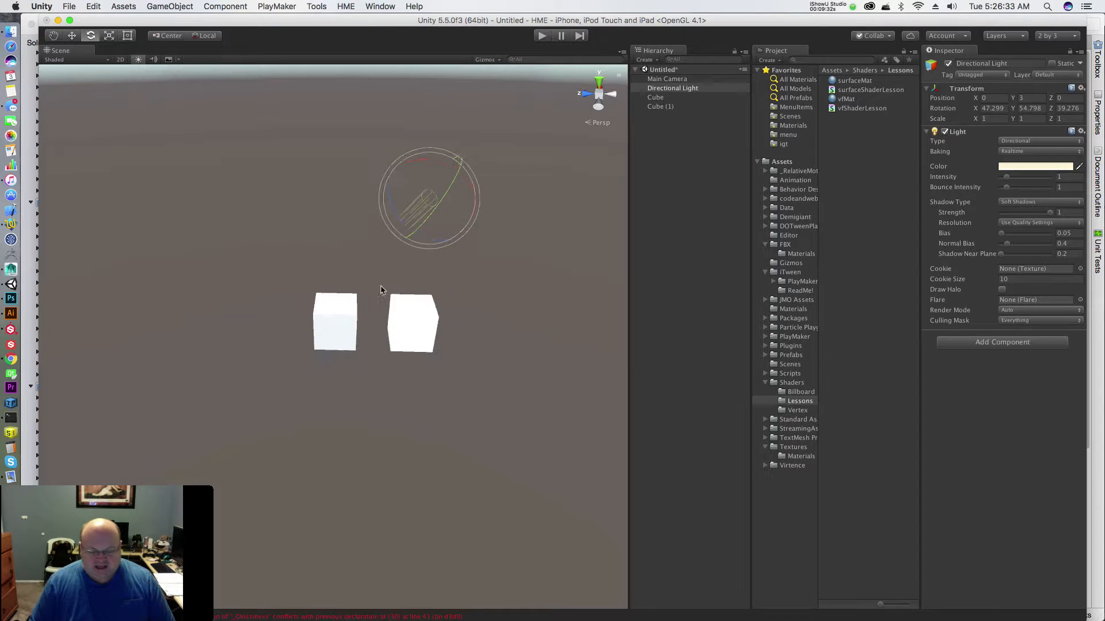
mouse_move(437, 176)
left_mouse_down()
mouse_move(421, 147)
mouse_move(501, 158)
mouse_move(447, 168)
mouse_move(462, 175)
left_mouse_up()
middle_click_drag(461, 234, 353, 268)
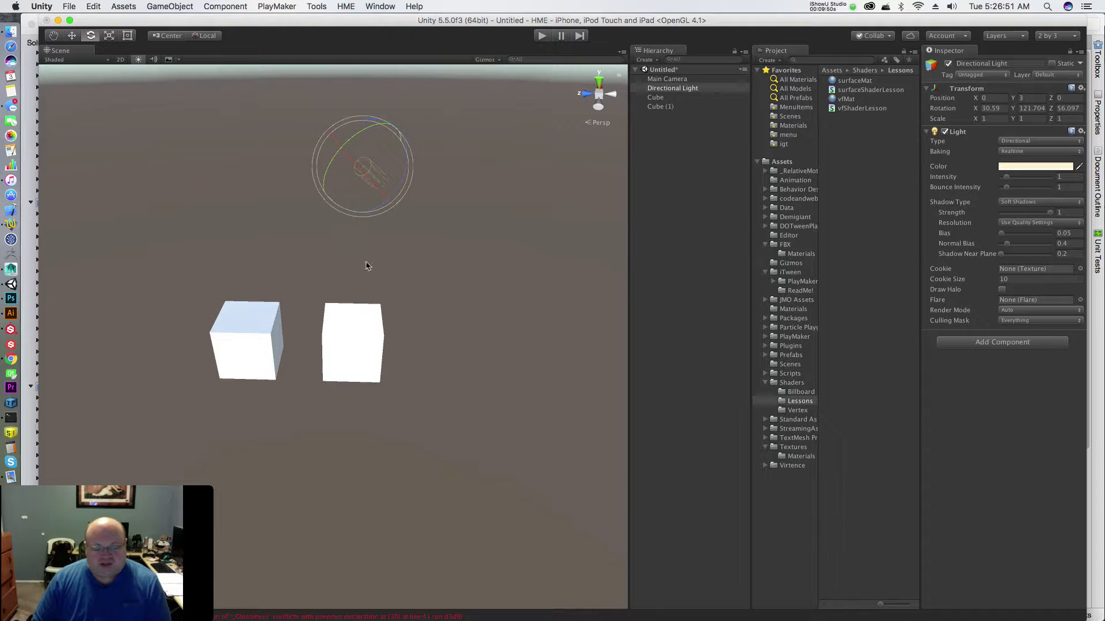
mouse_move(344, 175)
left_mouse_down()
mouse_move(337, 157)
mouse_move(352, 152)
mouse_move(346, 170)
left_mouse_up()
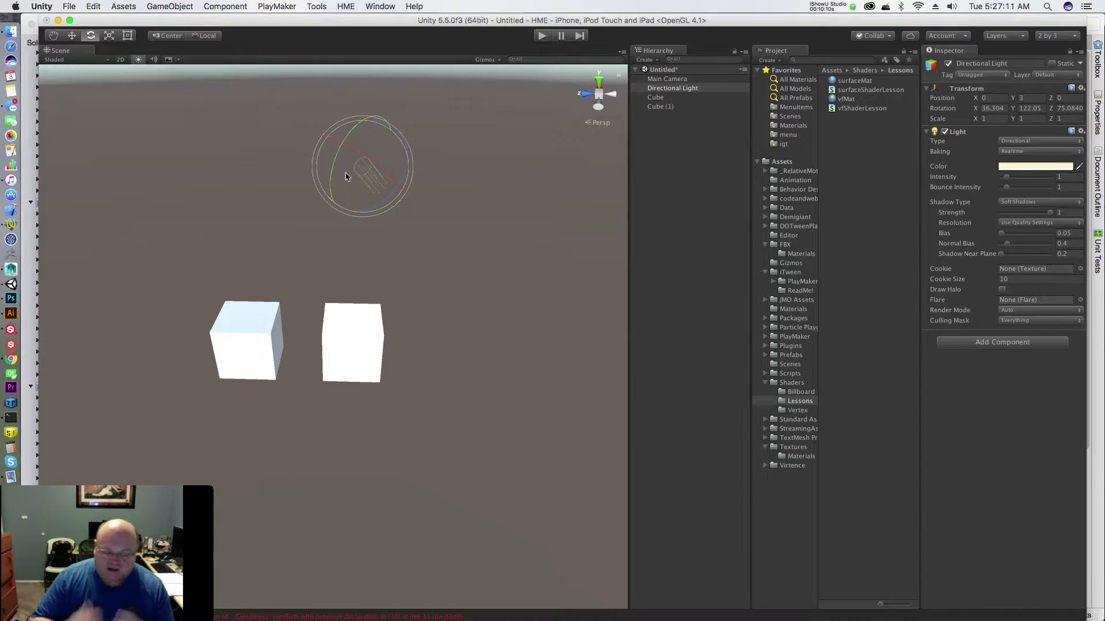
Step: Set the transform handle position to Pivot
key("super+Tab")
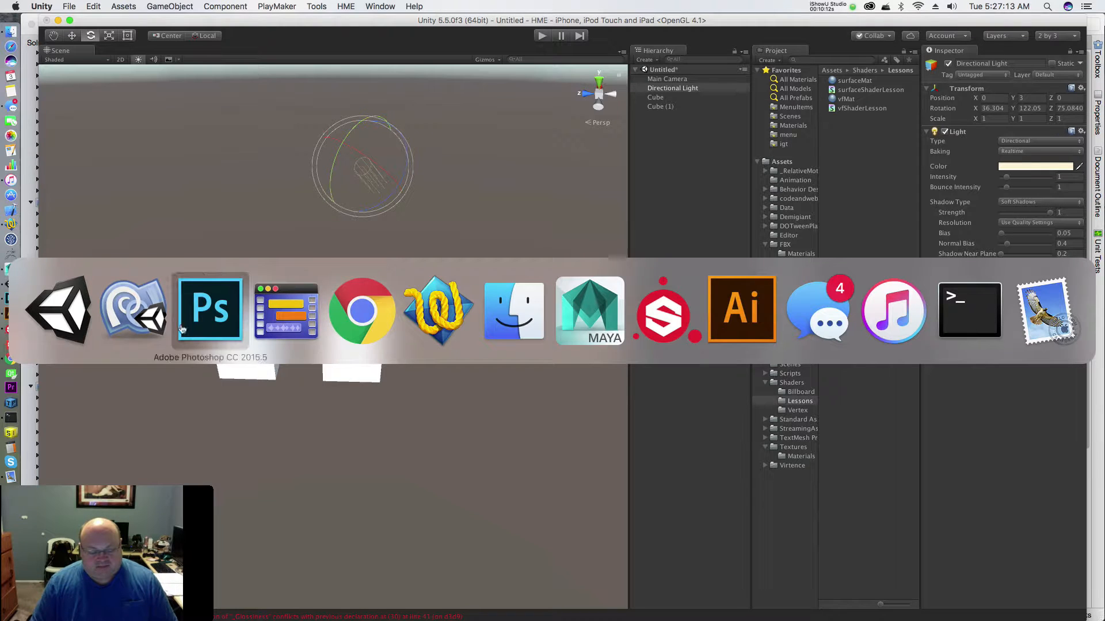
key("Escape")
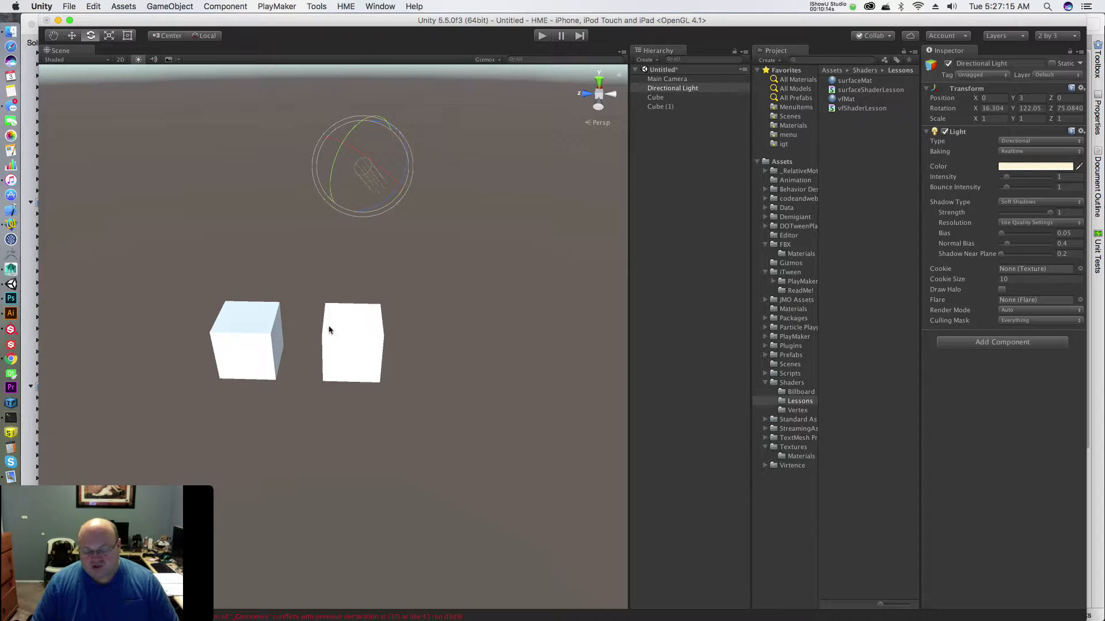
key("z")
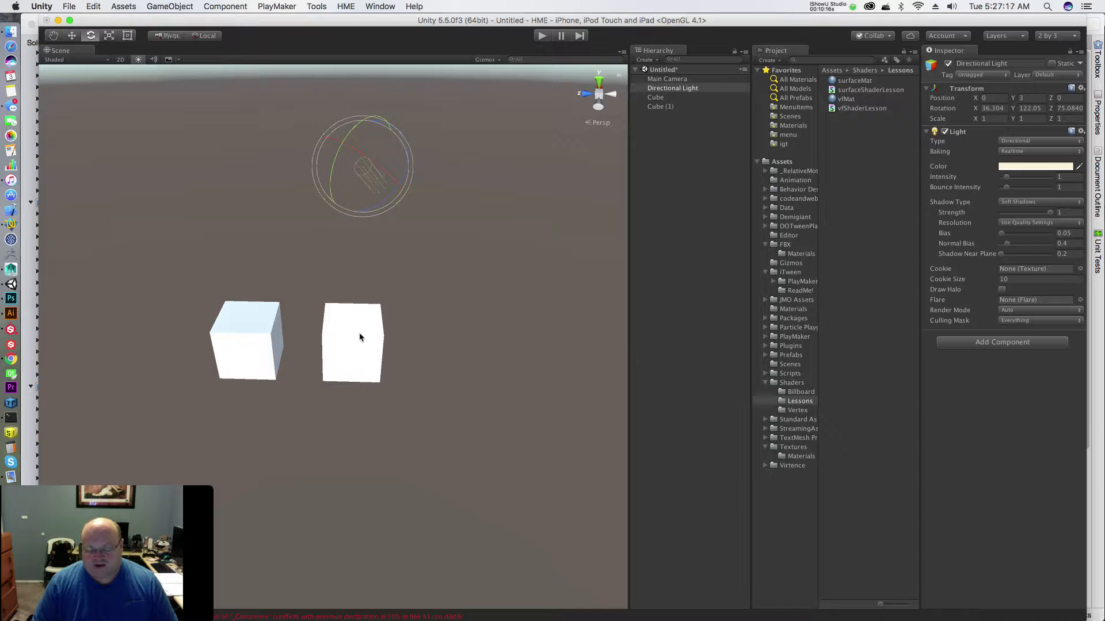
left_click_drag(355, 347, 417, 333, "alt")
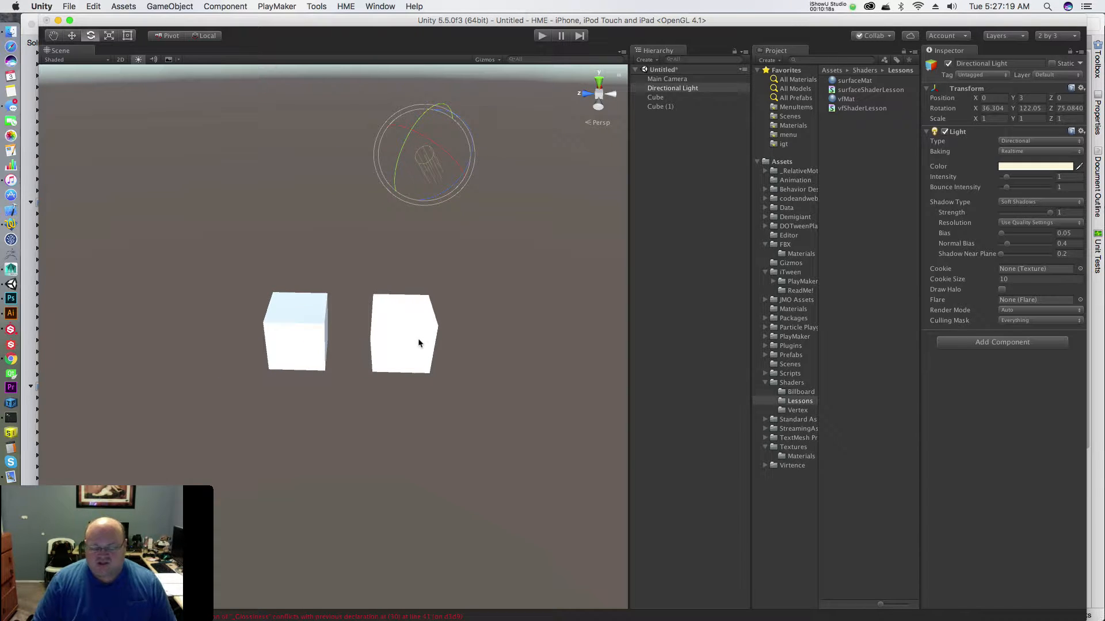
Step: Switch to MonoDevelop and compare the Properties blocks of the surface shader and the vertex/fragment shader
key("super+Tab")
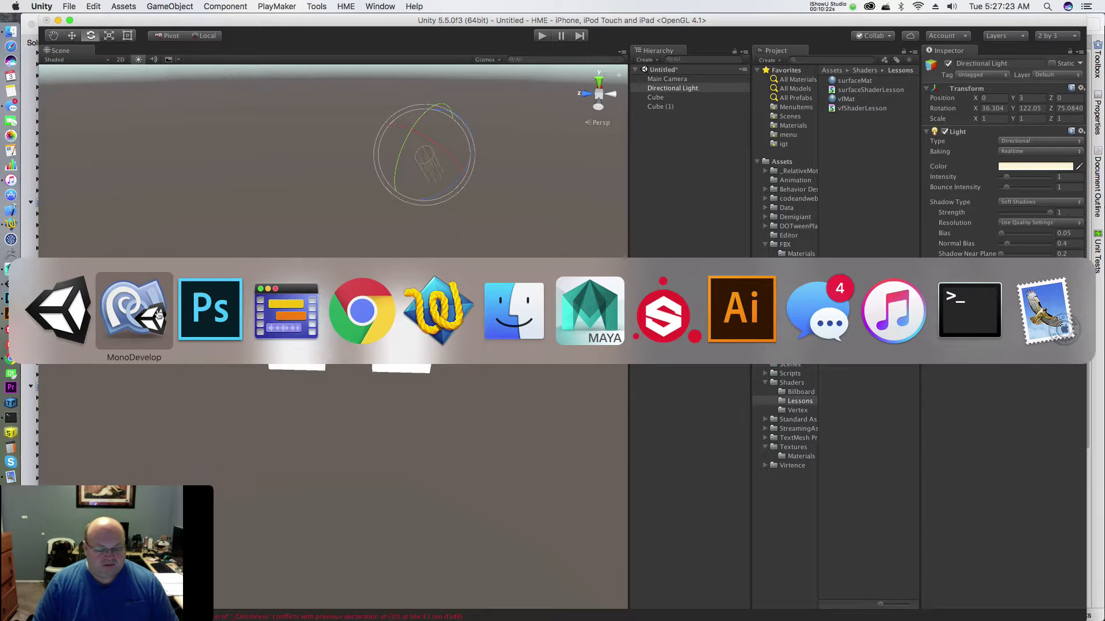
left_click(164, 311)
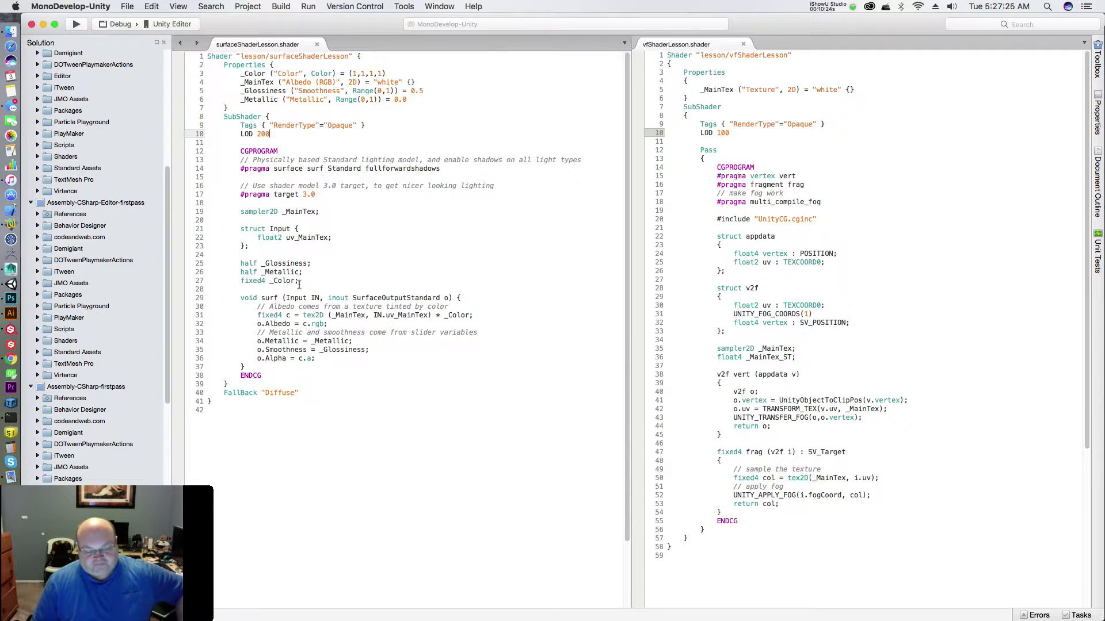
left_click(311, 83)
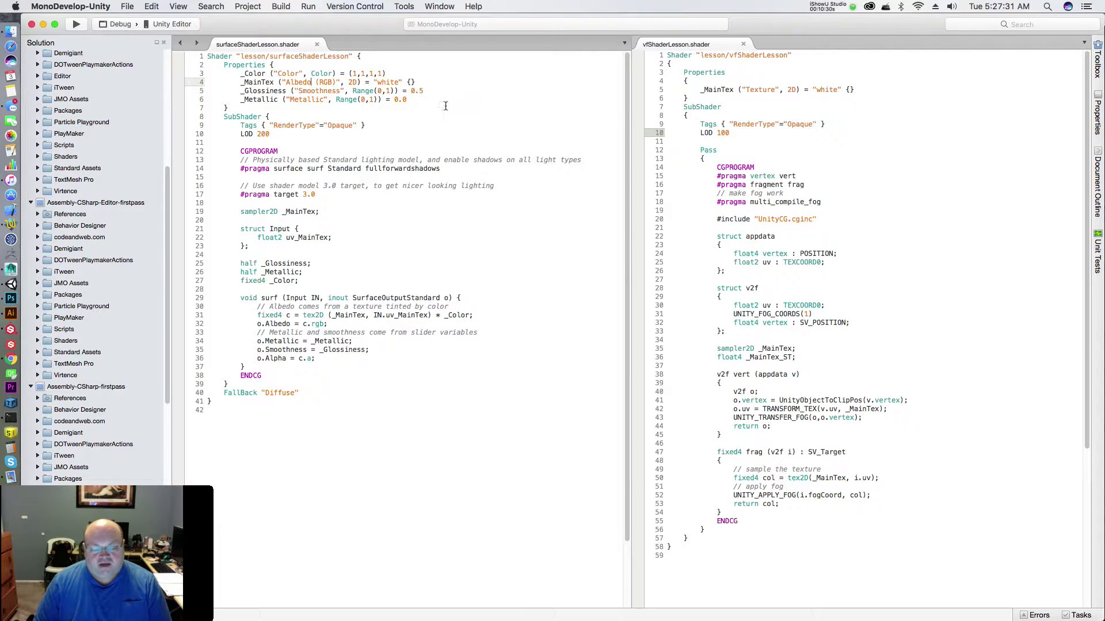
left_click_drag(439, 100, 186, 73)
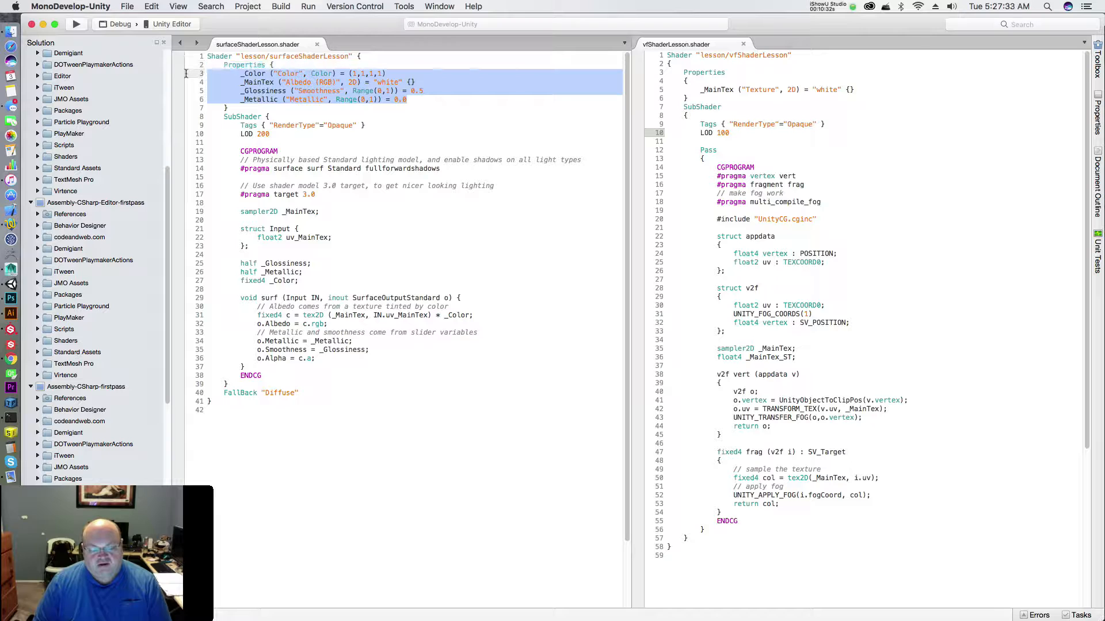
left_click(343, 92)
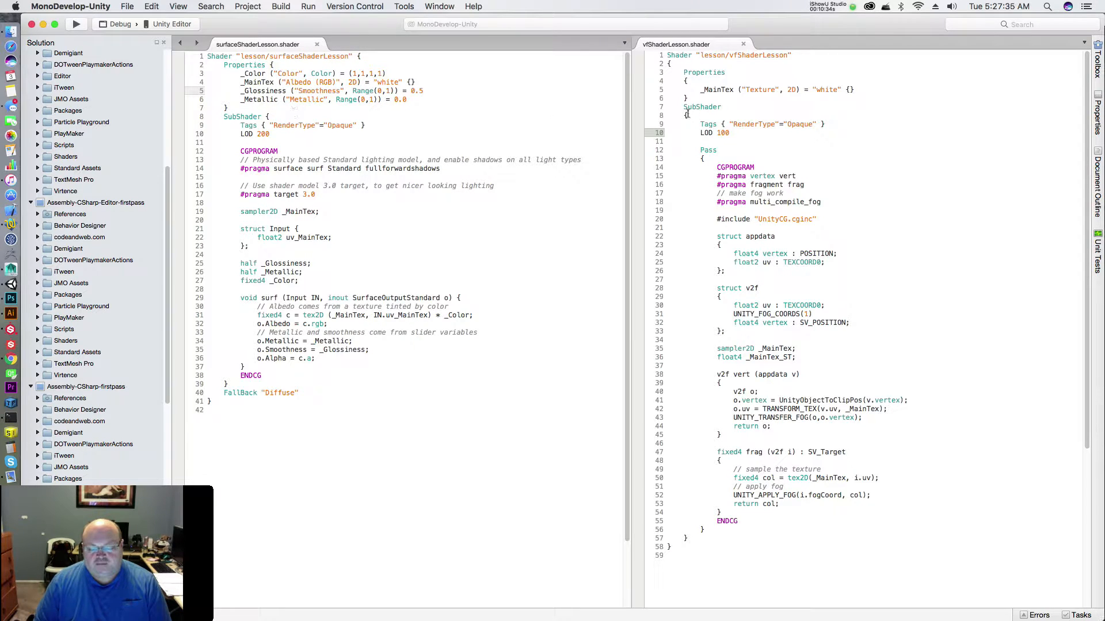
left_click(820, 116)
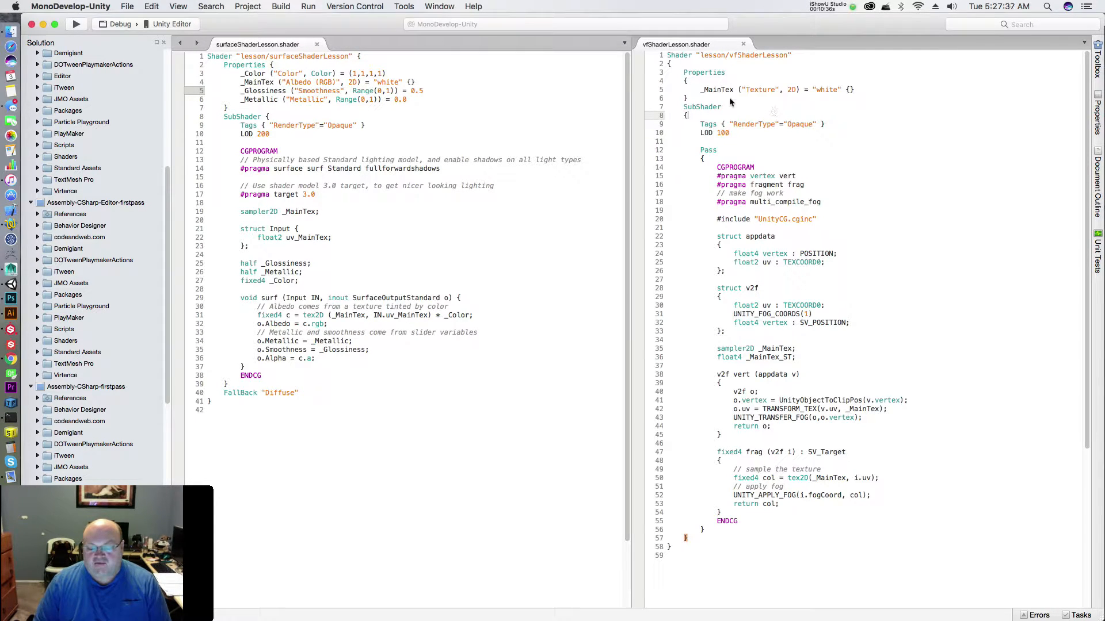
Step: Examine the Properties block of the vertex/fragment shader against the _MainTex, _Glossiness and _Metallic properties of the surface shader
left_click_drag(713, 101, 670, 73)
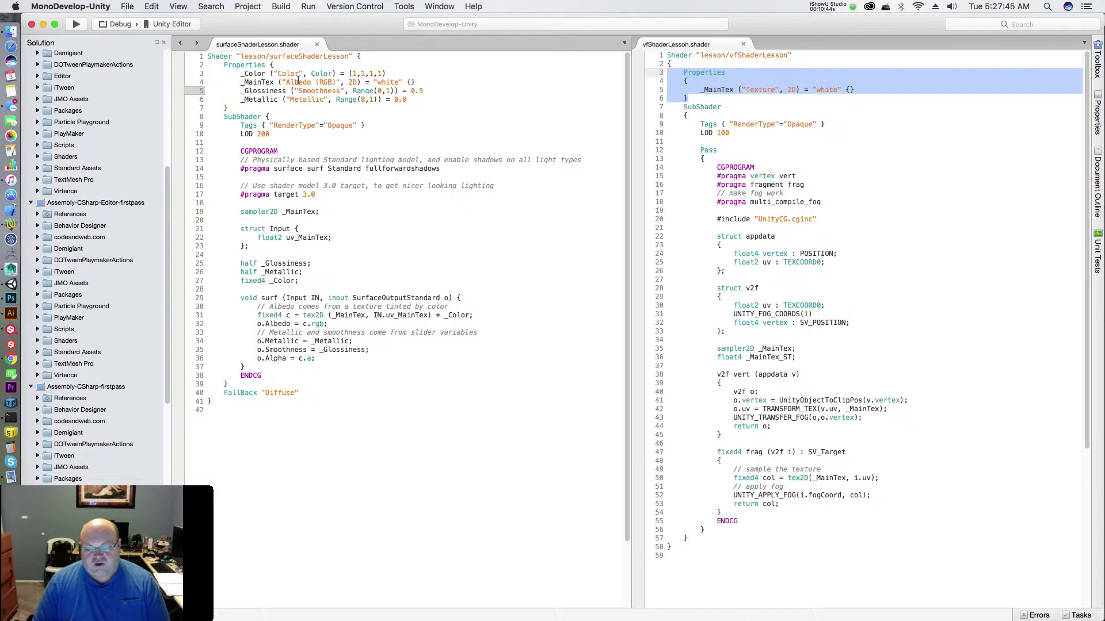
double_click(257, 82)
double_click(262, 91)
double_click(260, 99)
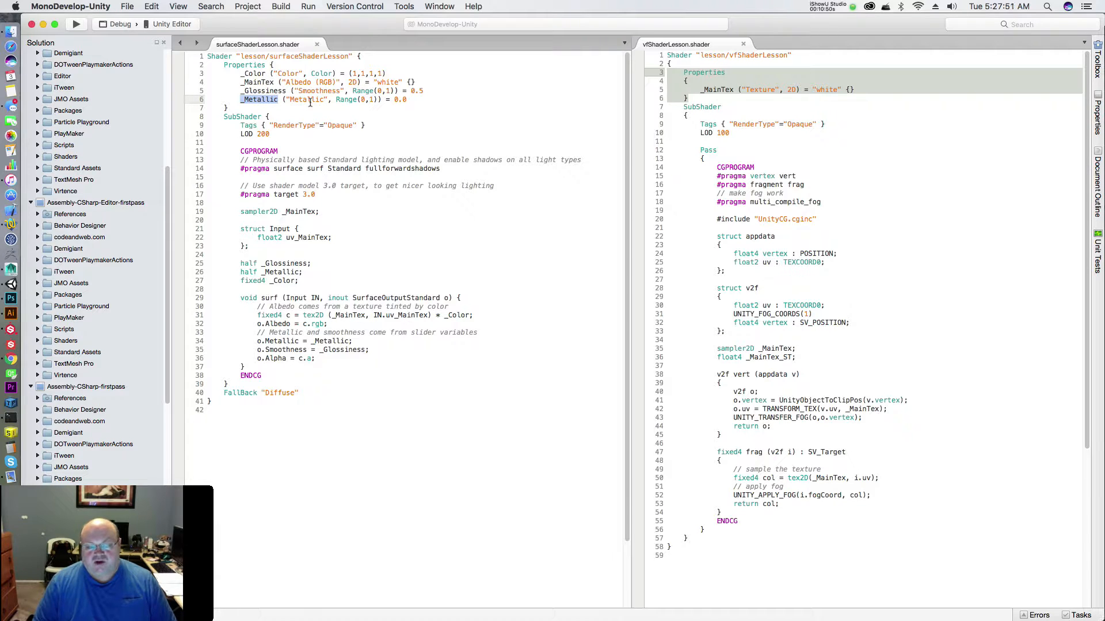
Step: Switch to Unity and set the Color of the left cube's surfaceMat material to red, hex FF0000FF
key("super+Tab")
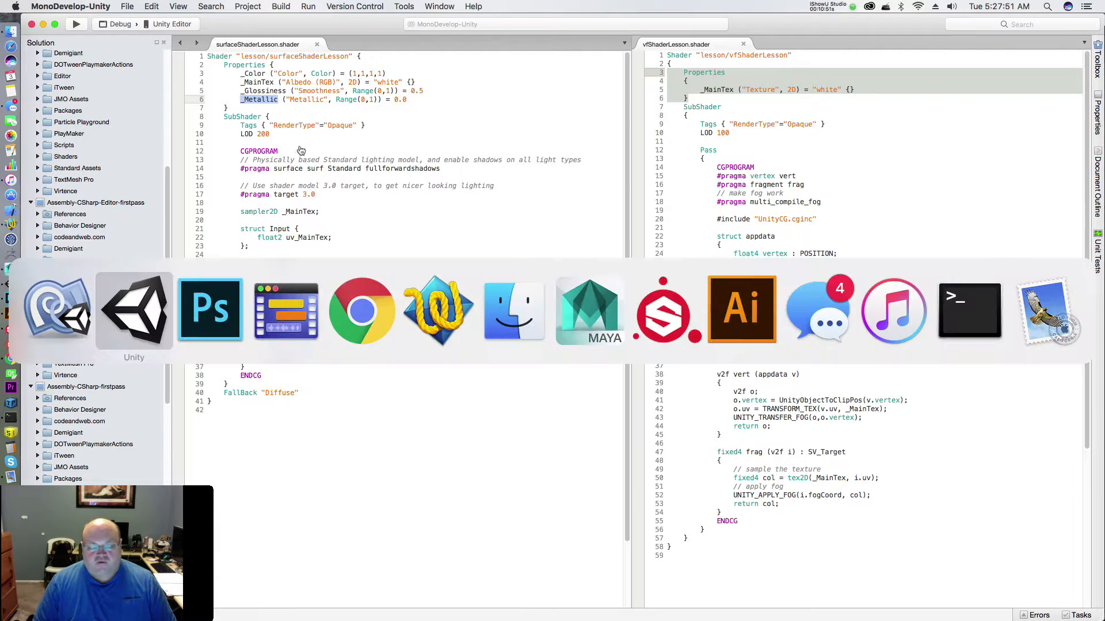
left_click(146, 323)
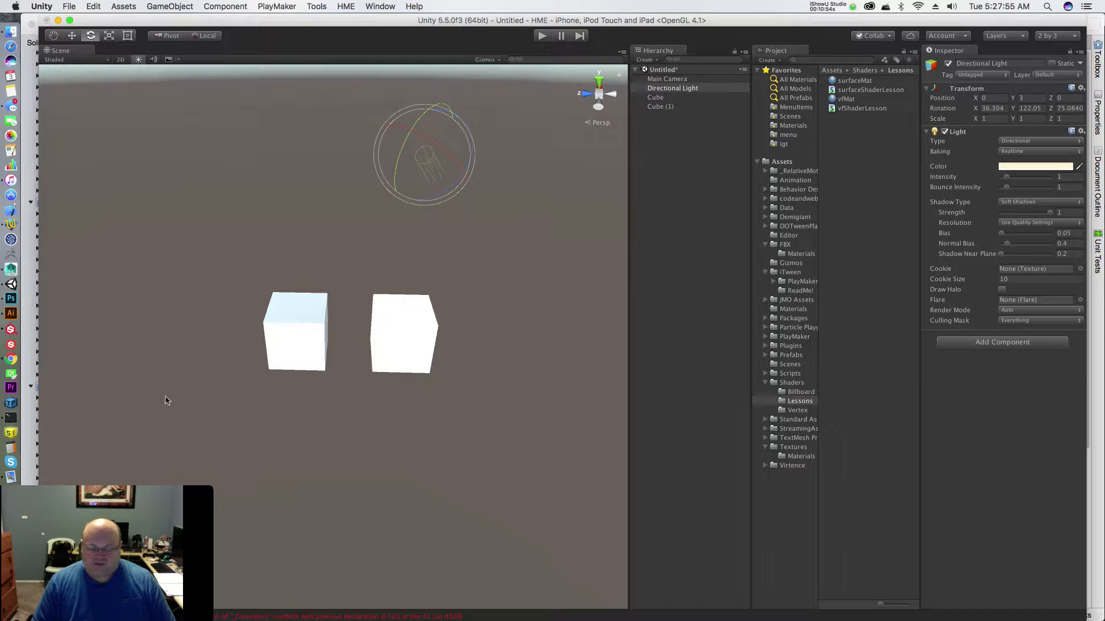
left_click(309, 327)
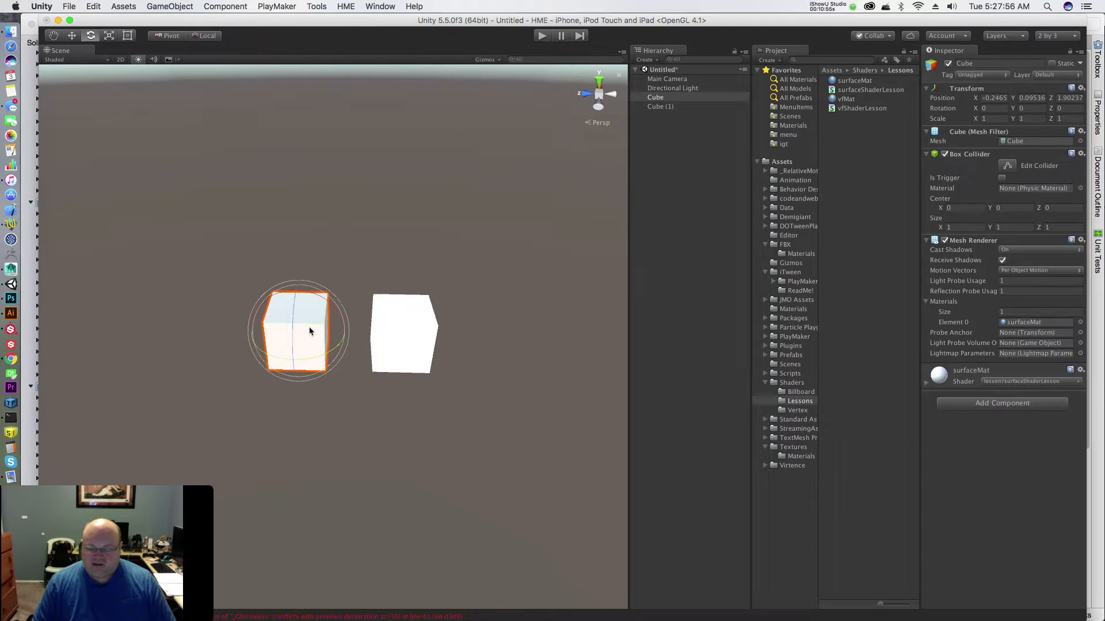
left_click(926, 383)
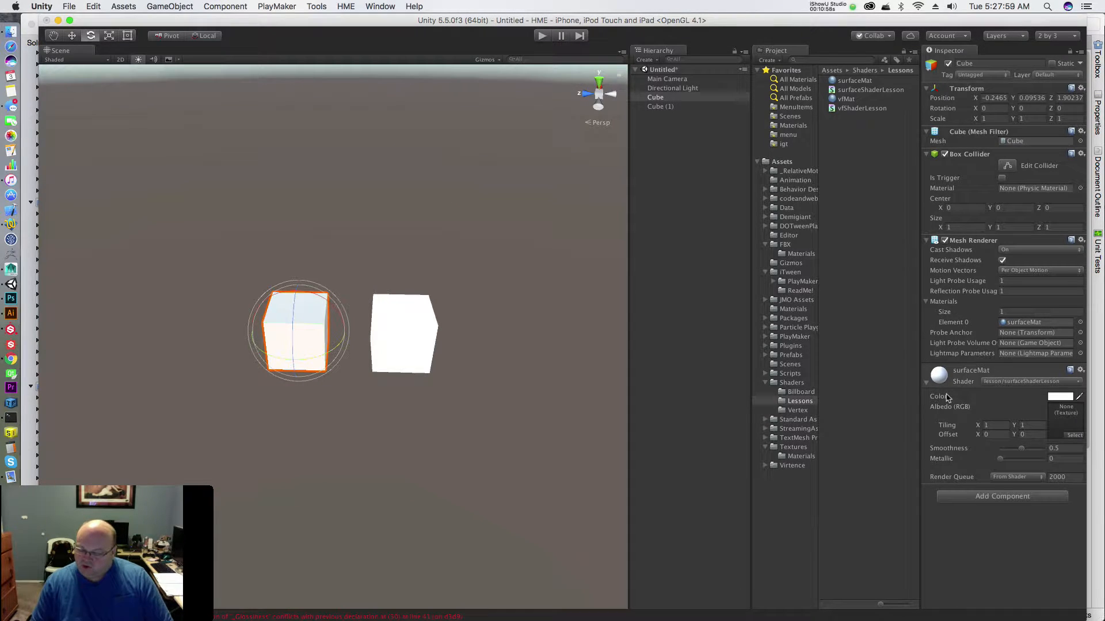
left_click(1058, 396)
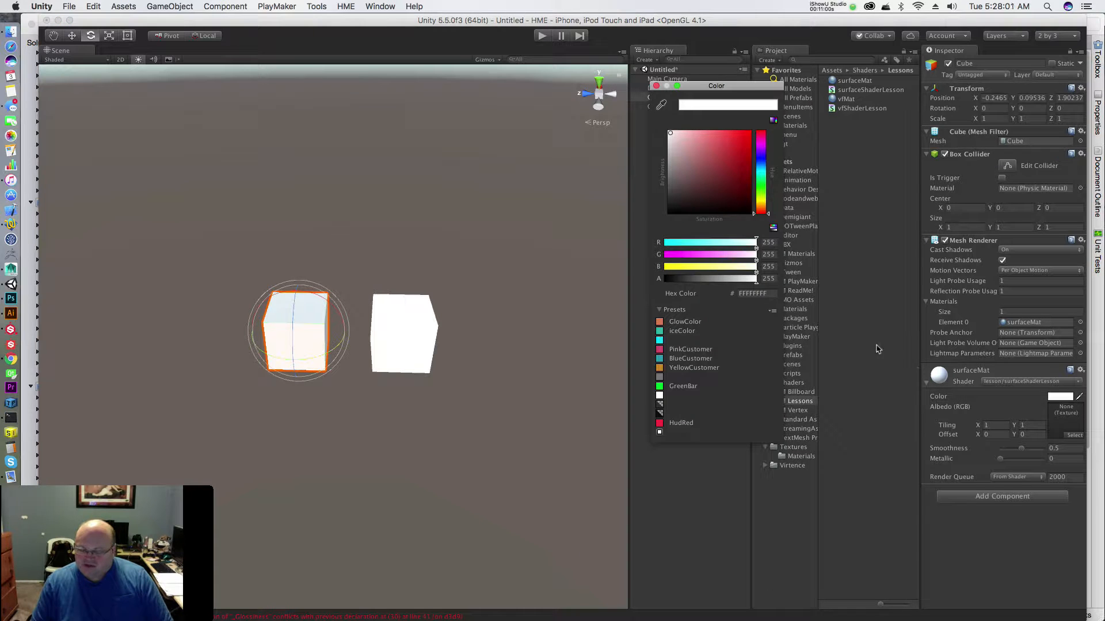
mouse_move(741, 165)
left_mouse_down()
mouse_move(768, 138)
mouse_move(782, 146)
mouse_move(760, 157)
mouse_move(774, 116)
left_mouse_up()
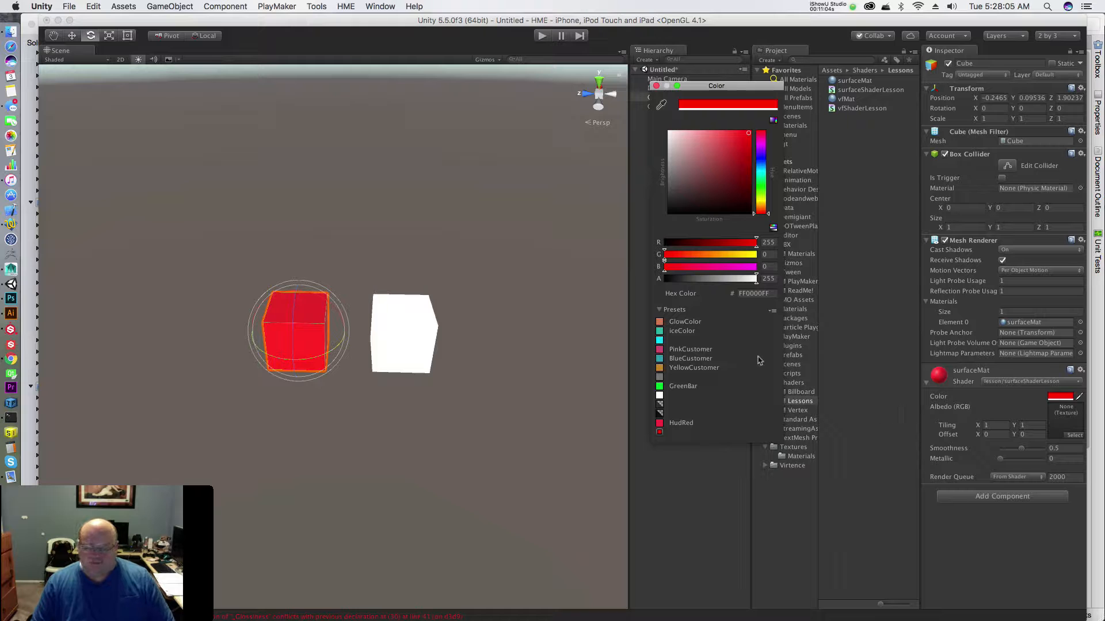
Step: Switch to MonoDevelop and check the _MainTex property in the vertex/fragment shader
key("super+Tab")
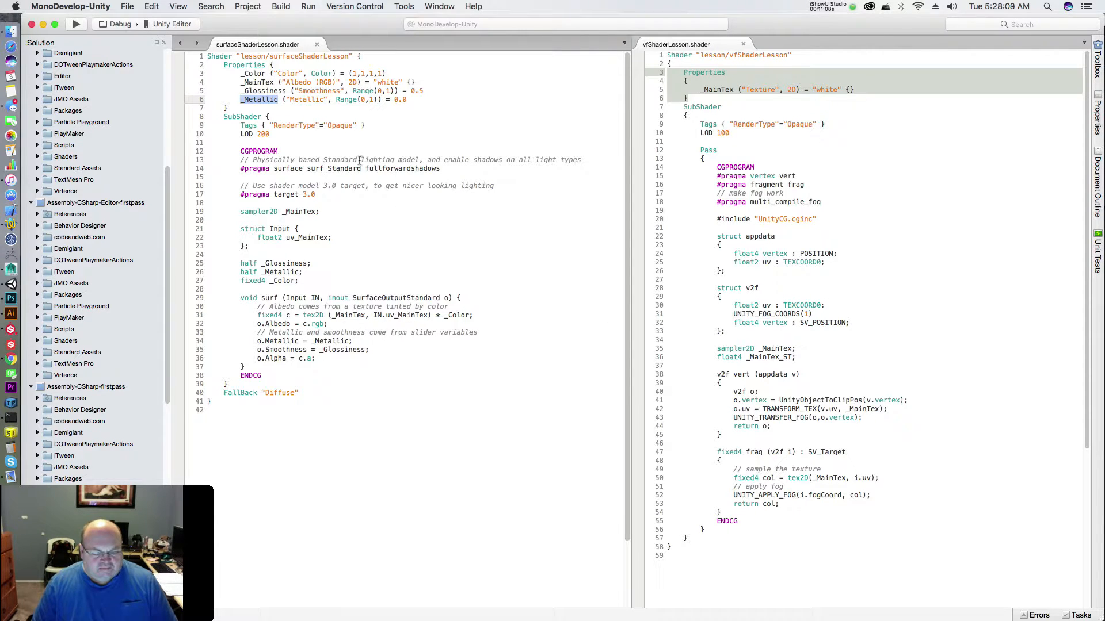
left_click(729, 91)
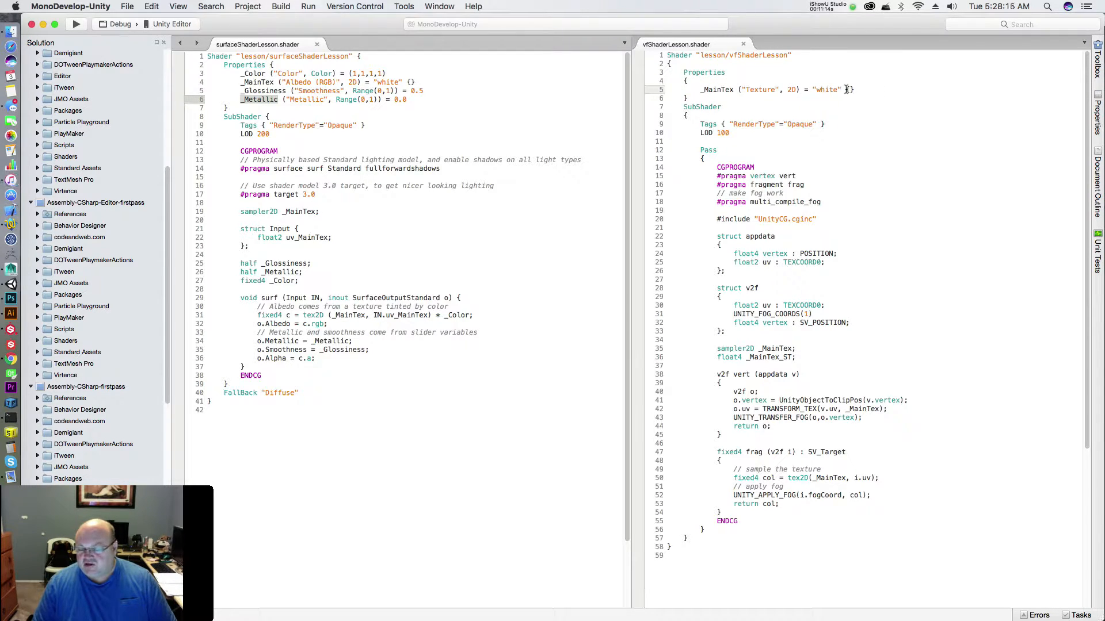
Step: Switch to Unity, try the ButtonAcceleratorOverSprite texture on the right cube's vfMat material, and reset the texture to None
key("super+Tab")
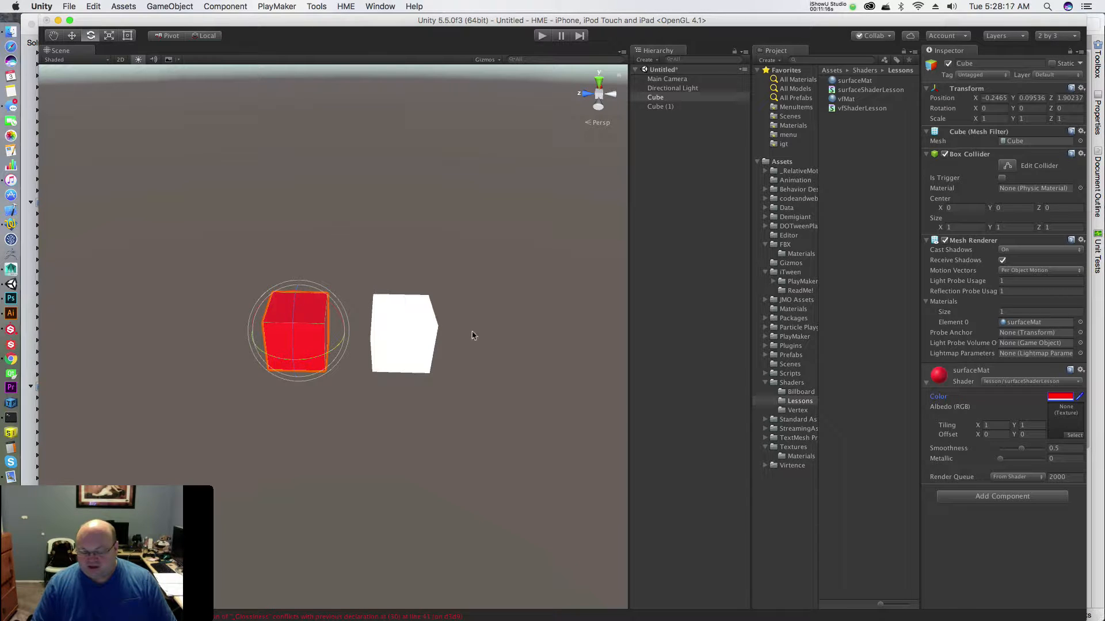
left_click(432, 329)
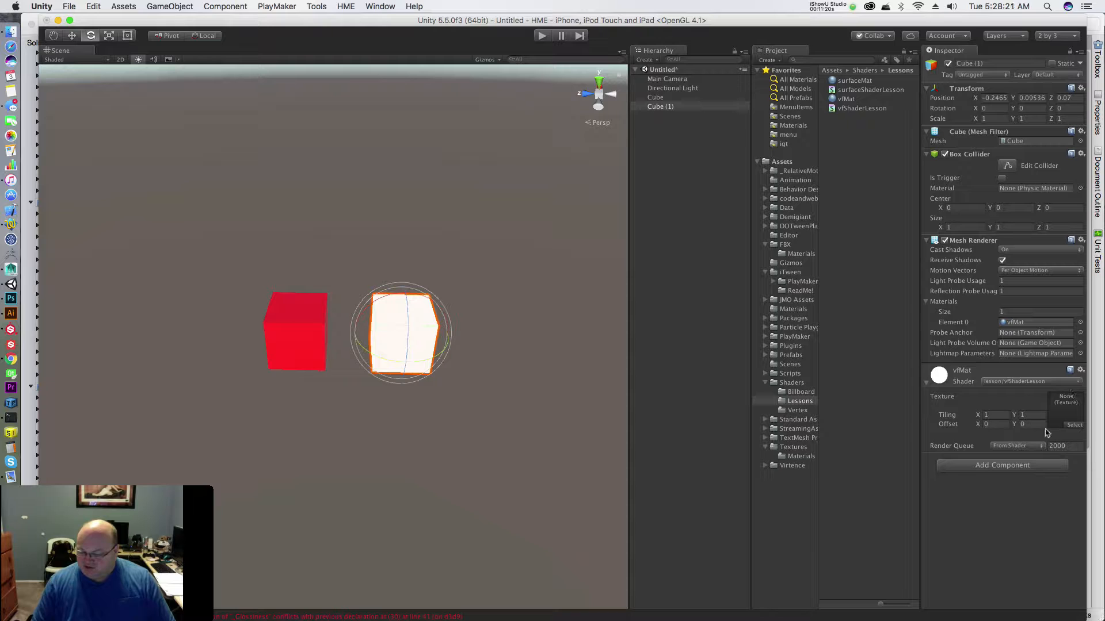
left_click(1074, 426)
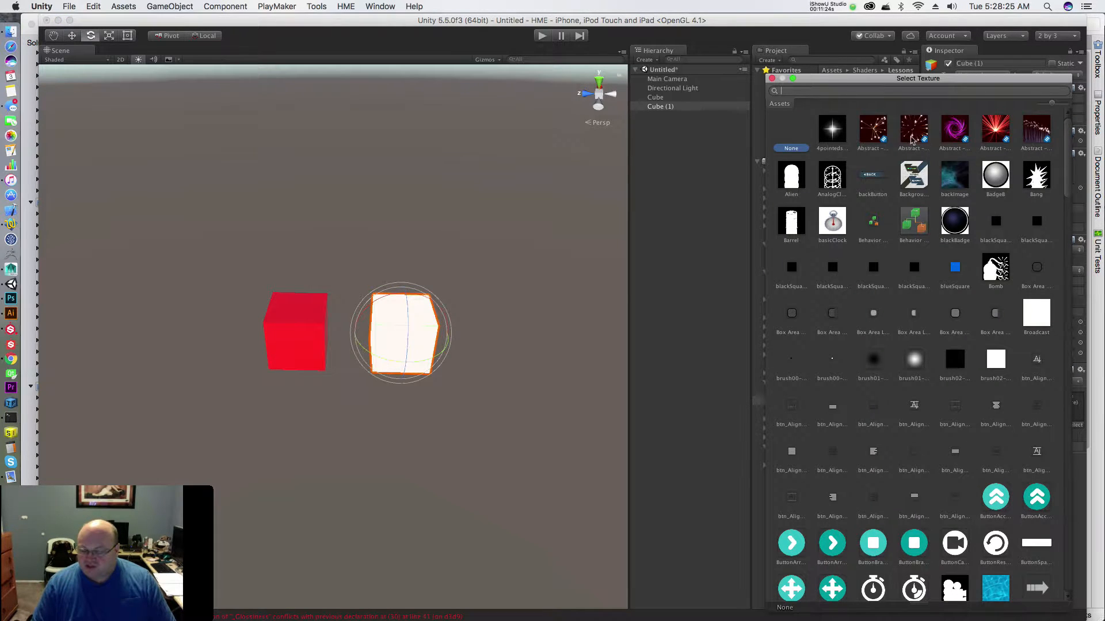
scroll(924, 326, "down", 3)
left_click(996, 373)
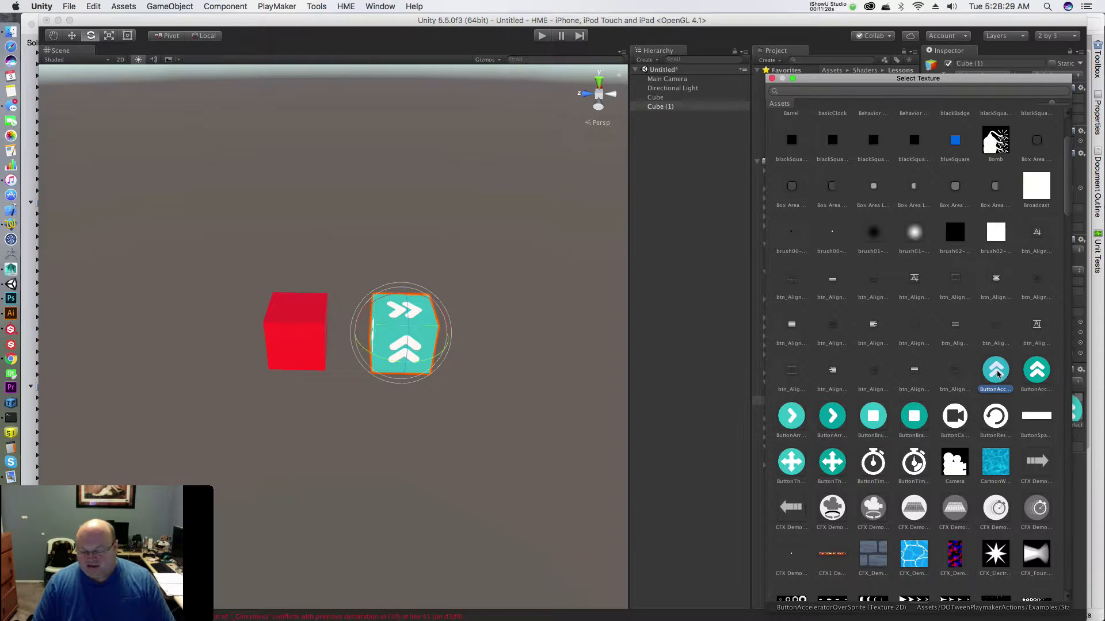
scroll(919, 338, "up", 3)
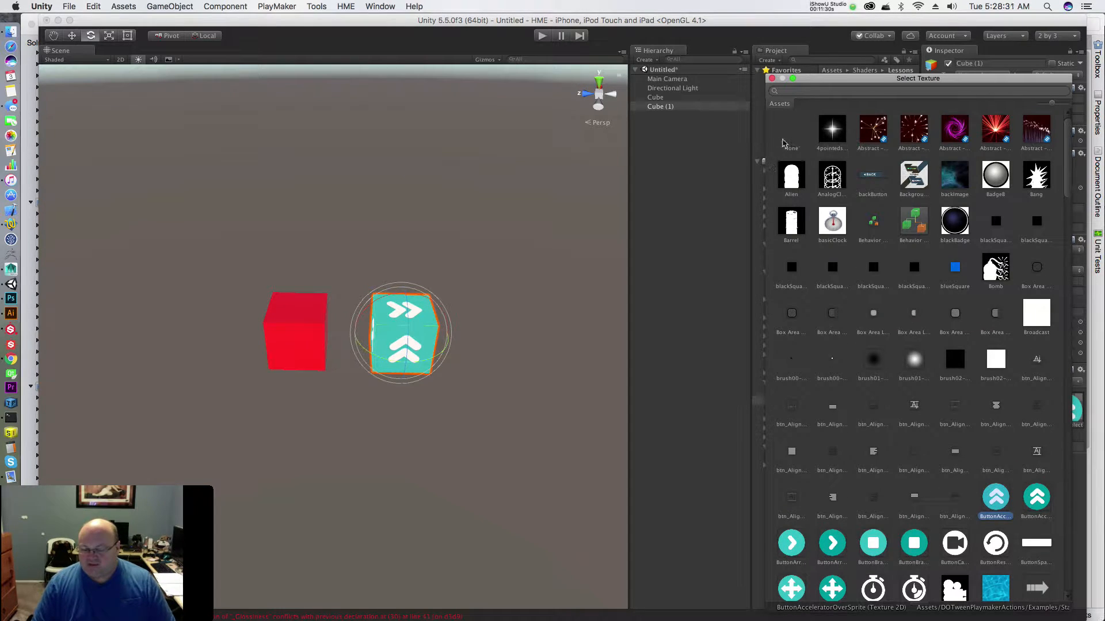
left_click(780, 143)
Step: Switch to MonoDevelop to review the v2f struct in the vertex/fragment shader and return to Unity
key("super+Tab")
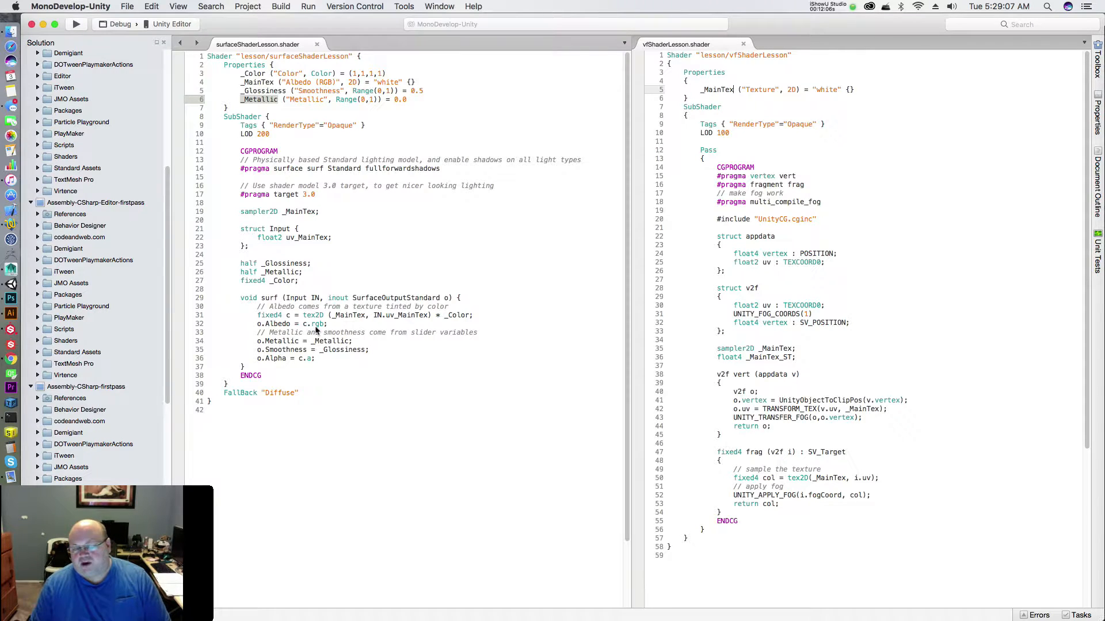
left_click(730, 324)
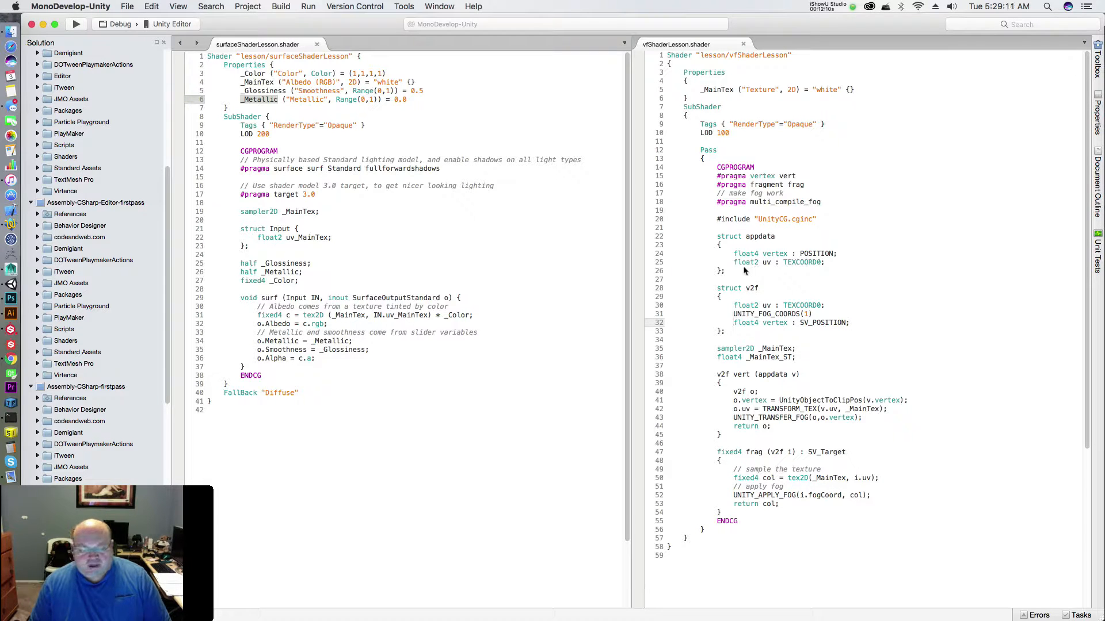
key("super+Tab")
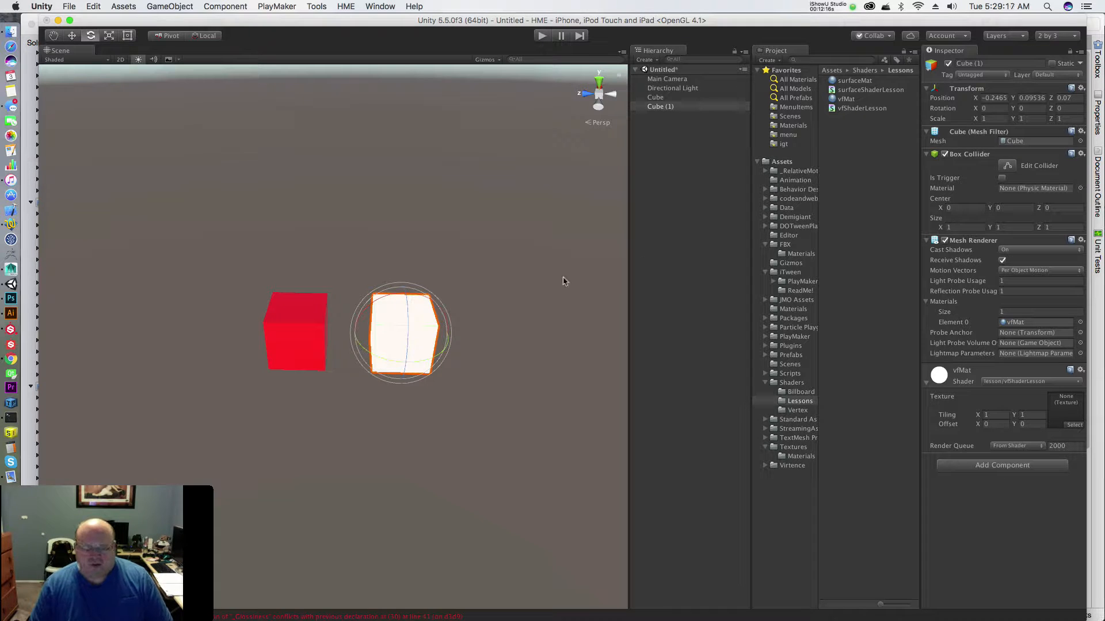
Step: Switch to Photoshop and hide the Shader Anatomy slide to show the Basic Variable Usage slide
key("super+Tab")
key("super+Tab")
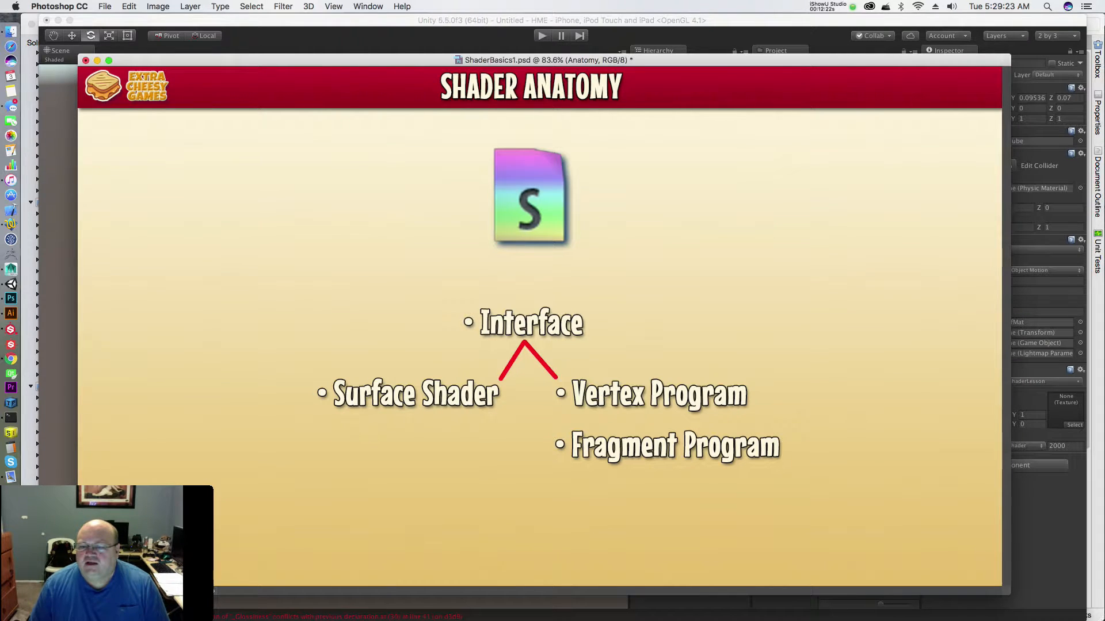
key("super+comma")
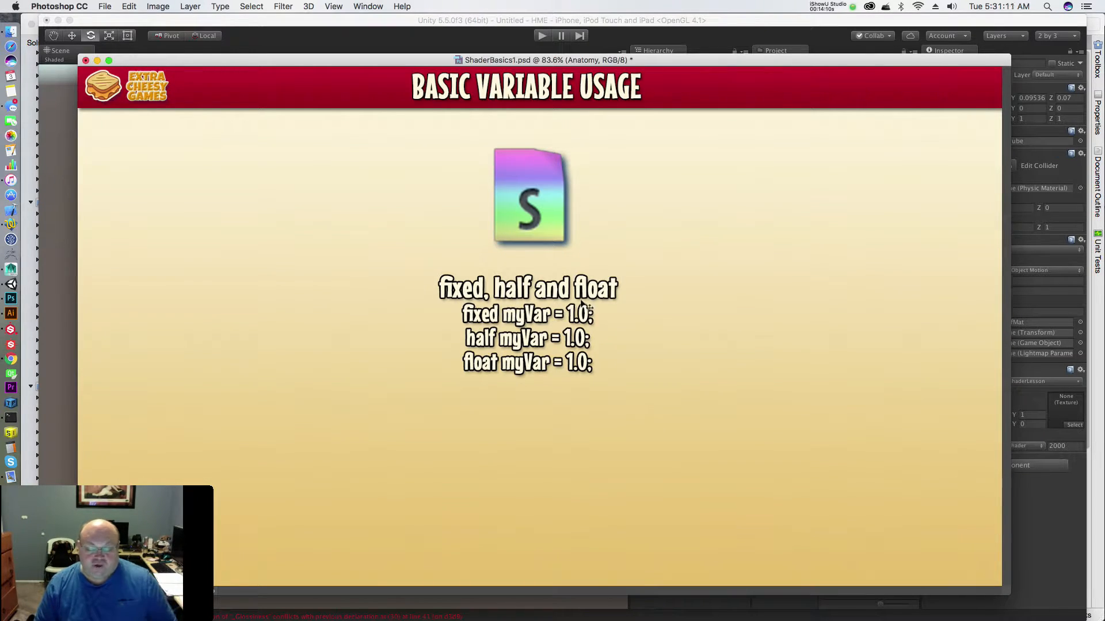
Step: Switch to MonoDevelop and examine the float4, float2 and fixed4 variable types in the vertex/fragment shader
key("super+Tab")
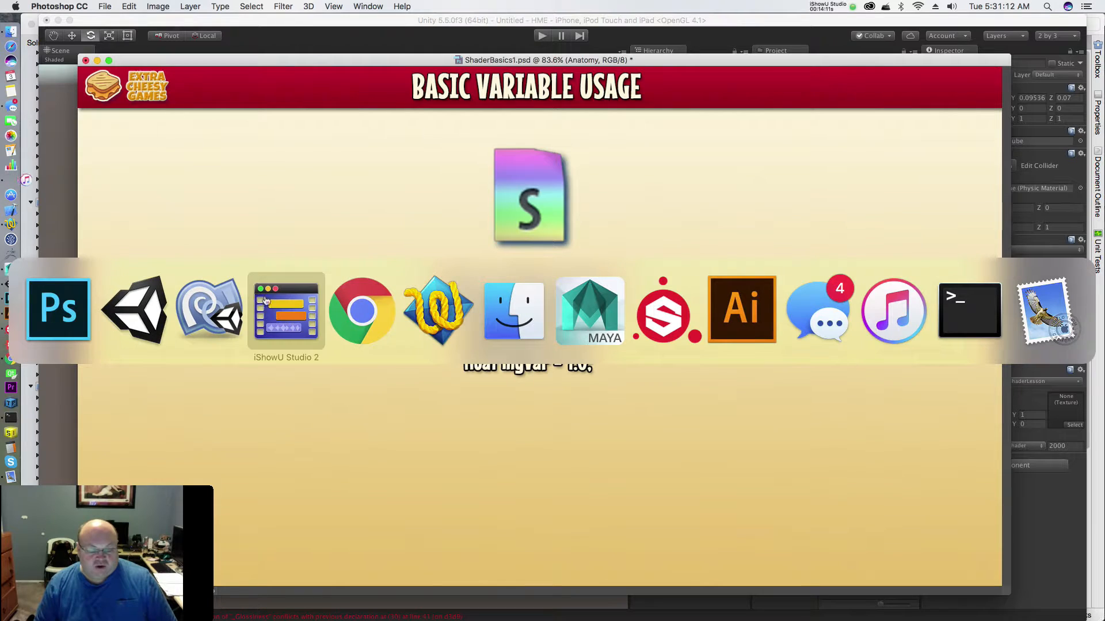
left_click(194, 302)
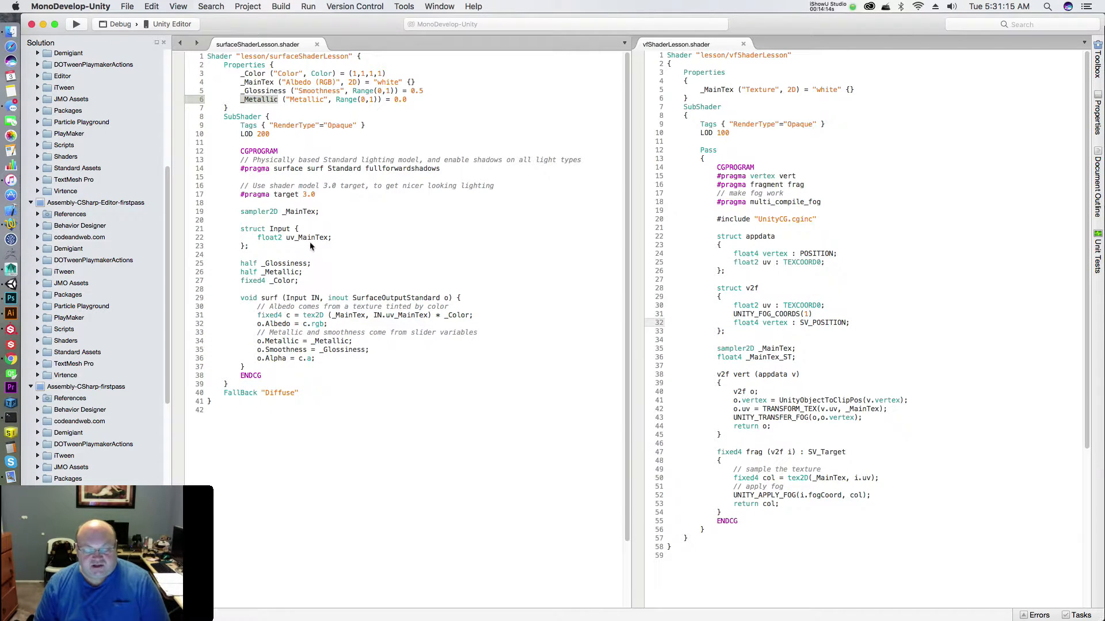
left_click(736, 254)
double_click(747, 255)
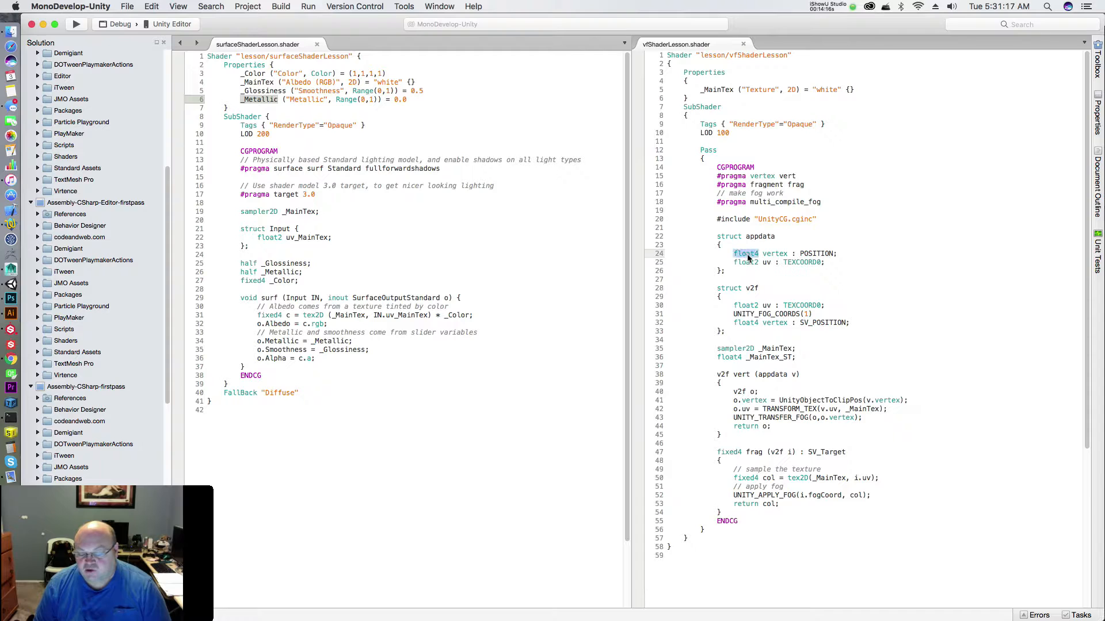
double_click(747, 263)
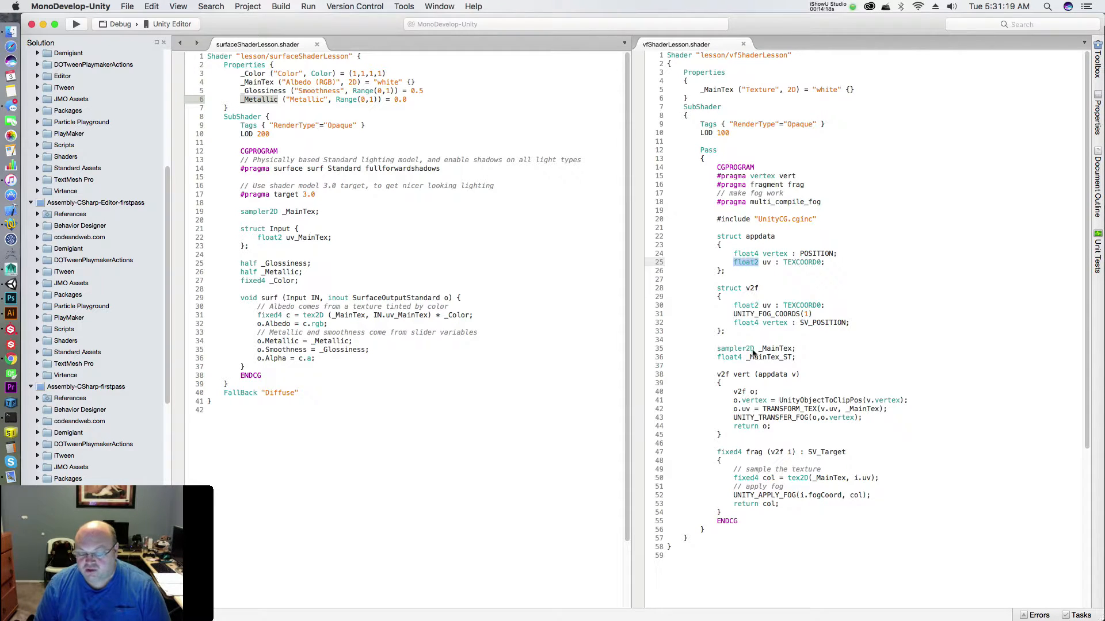
double_click(745, 478)
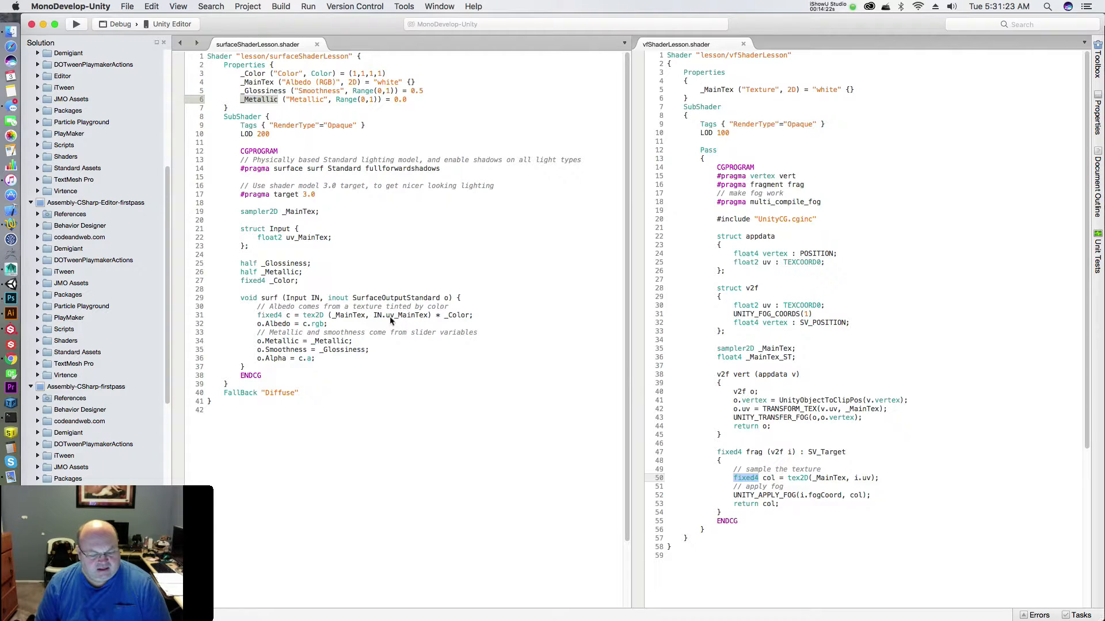
Step: Examine the float2, half and fixed4 declarations in the surface shader and switch back to the Photoshop slide
double_click(281, 239)
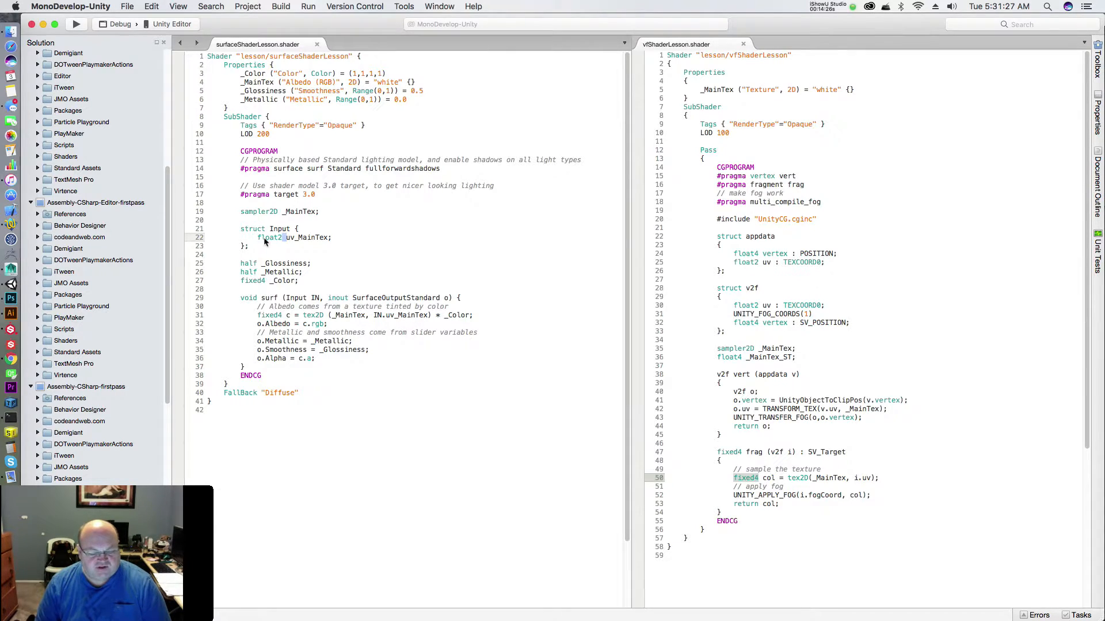
double_click(274, 240)
double_click(250, 264)
left_click(250, 272)
left_click(252, 280)
double_click(252, 281)
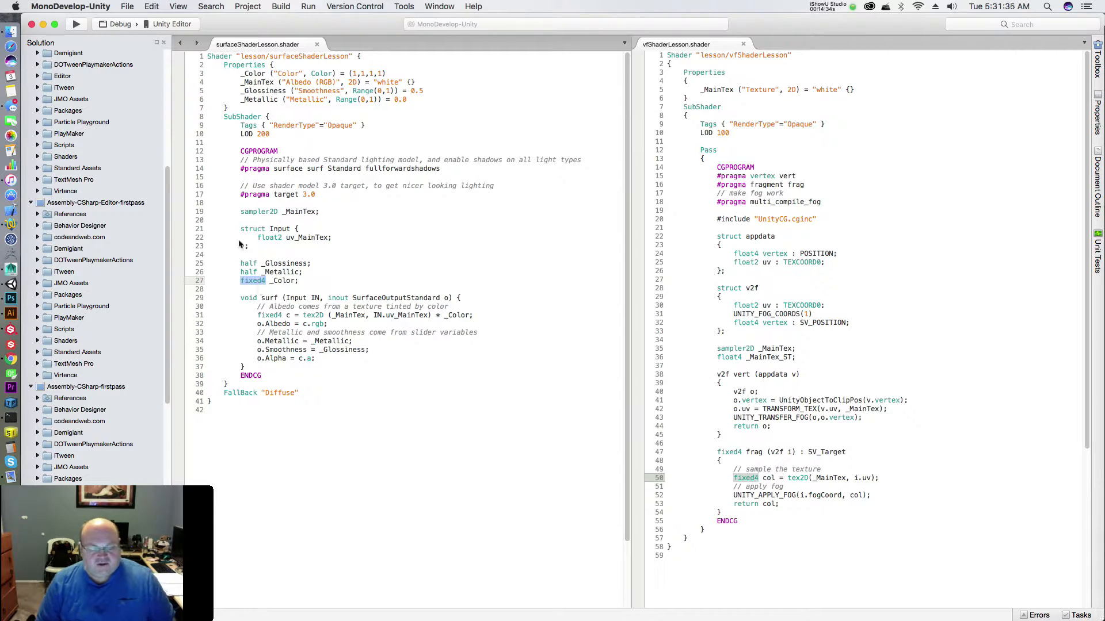
key("super+Tab")
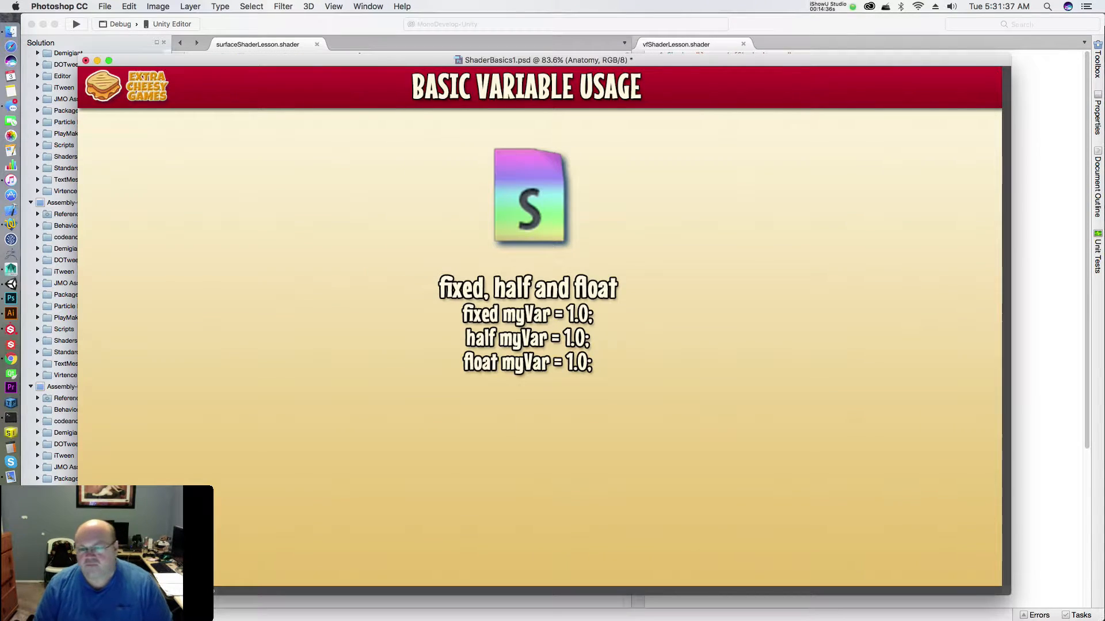